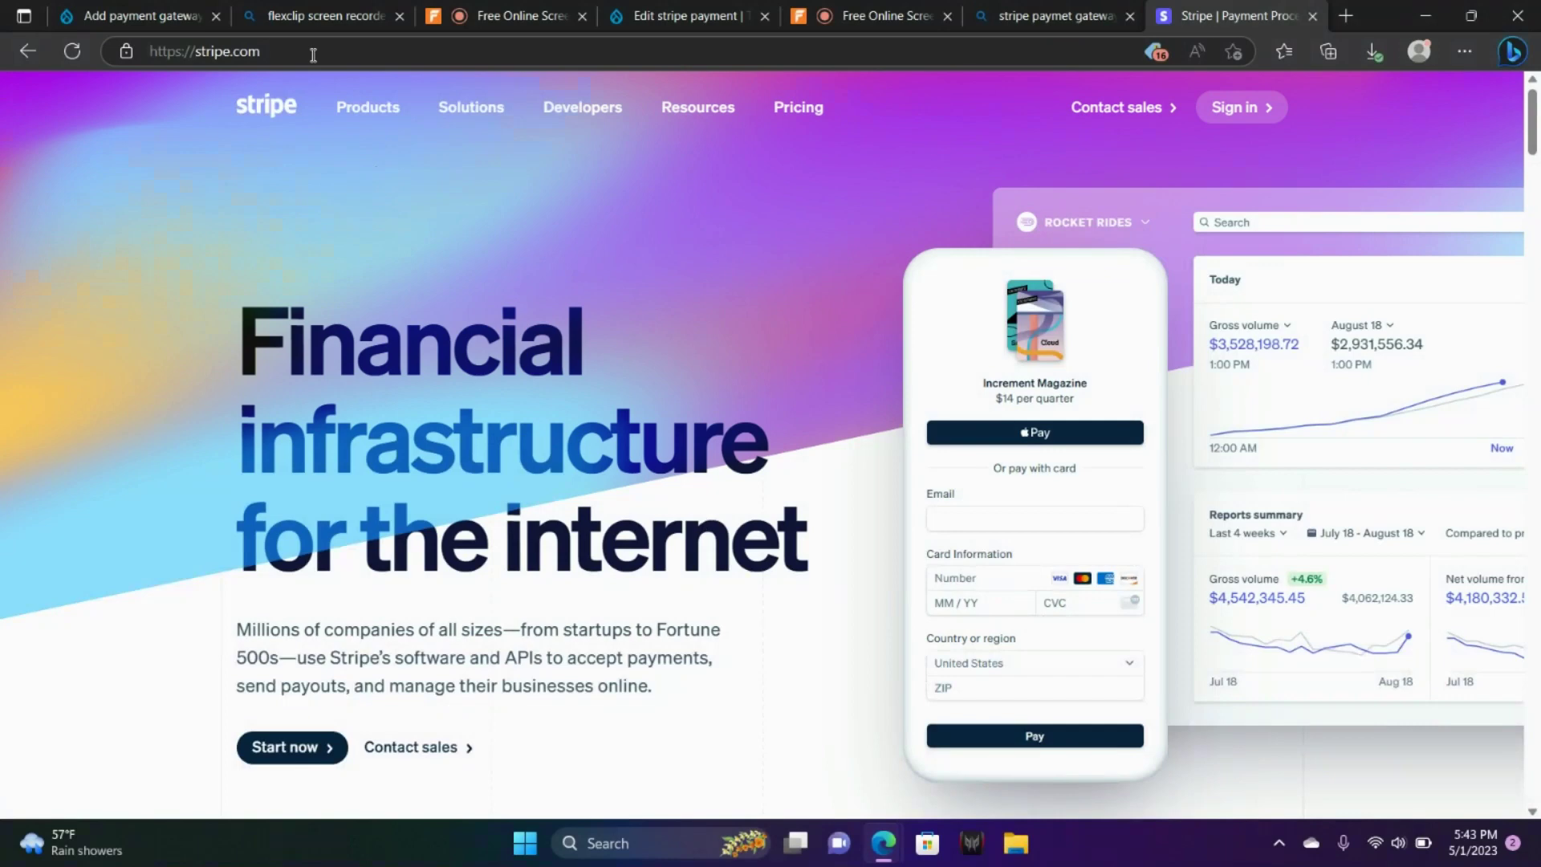
Go from the Stripe home page's Start now through account creation to the Stripe sign-in page.
mouse_move(368, 107)
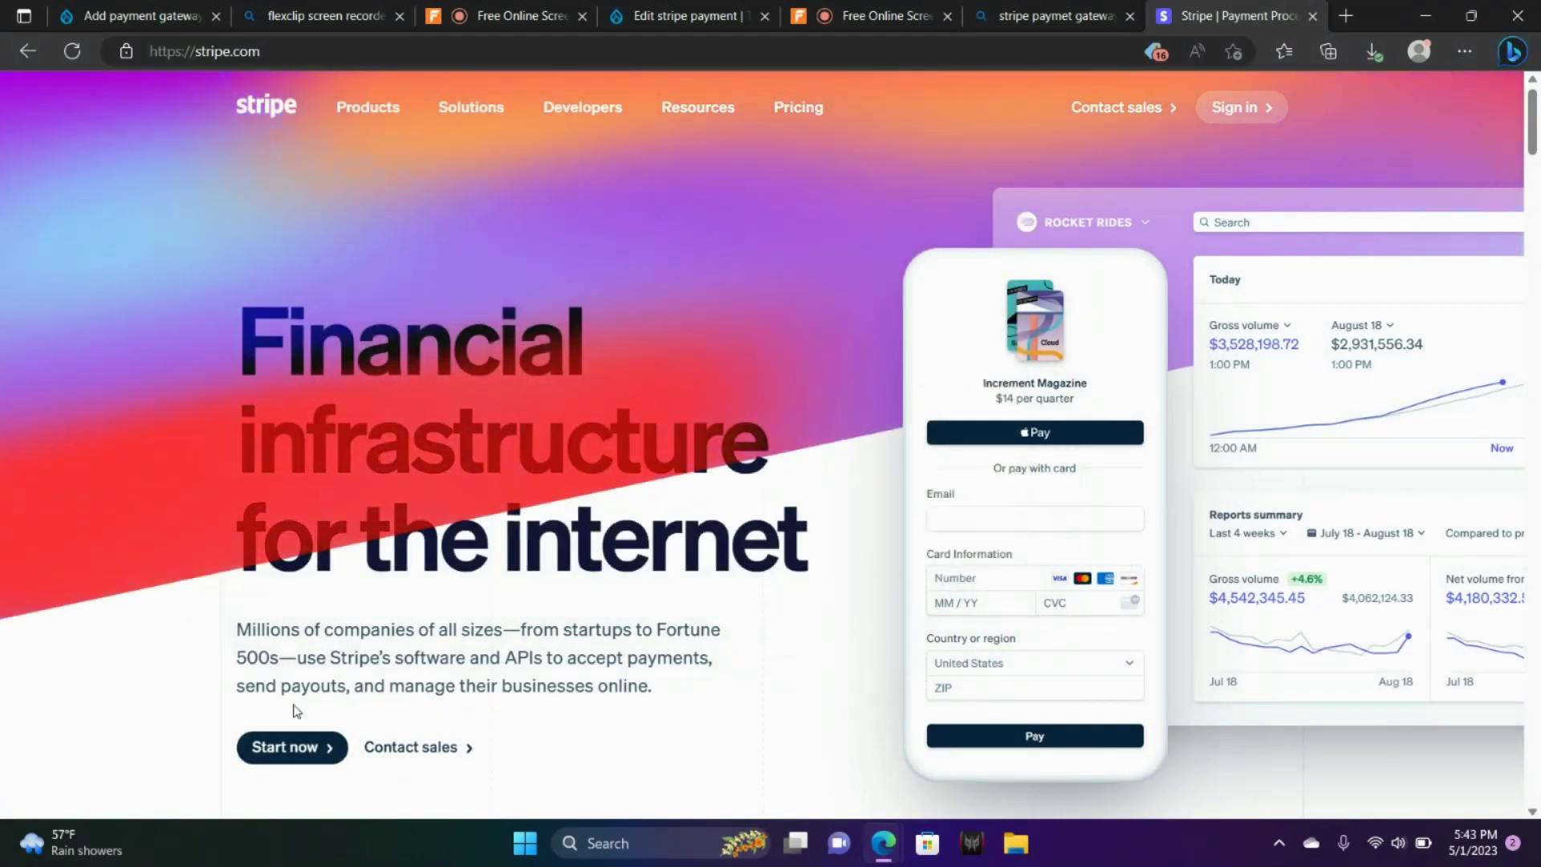
click(324, 767)
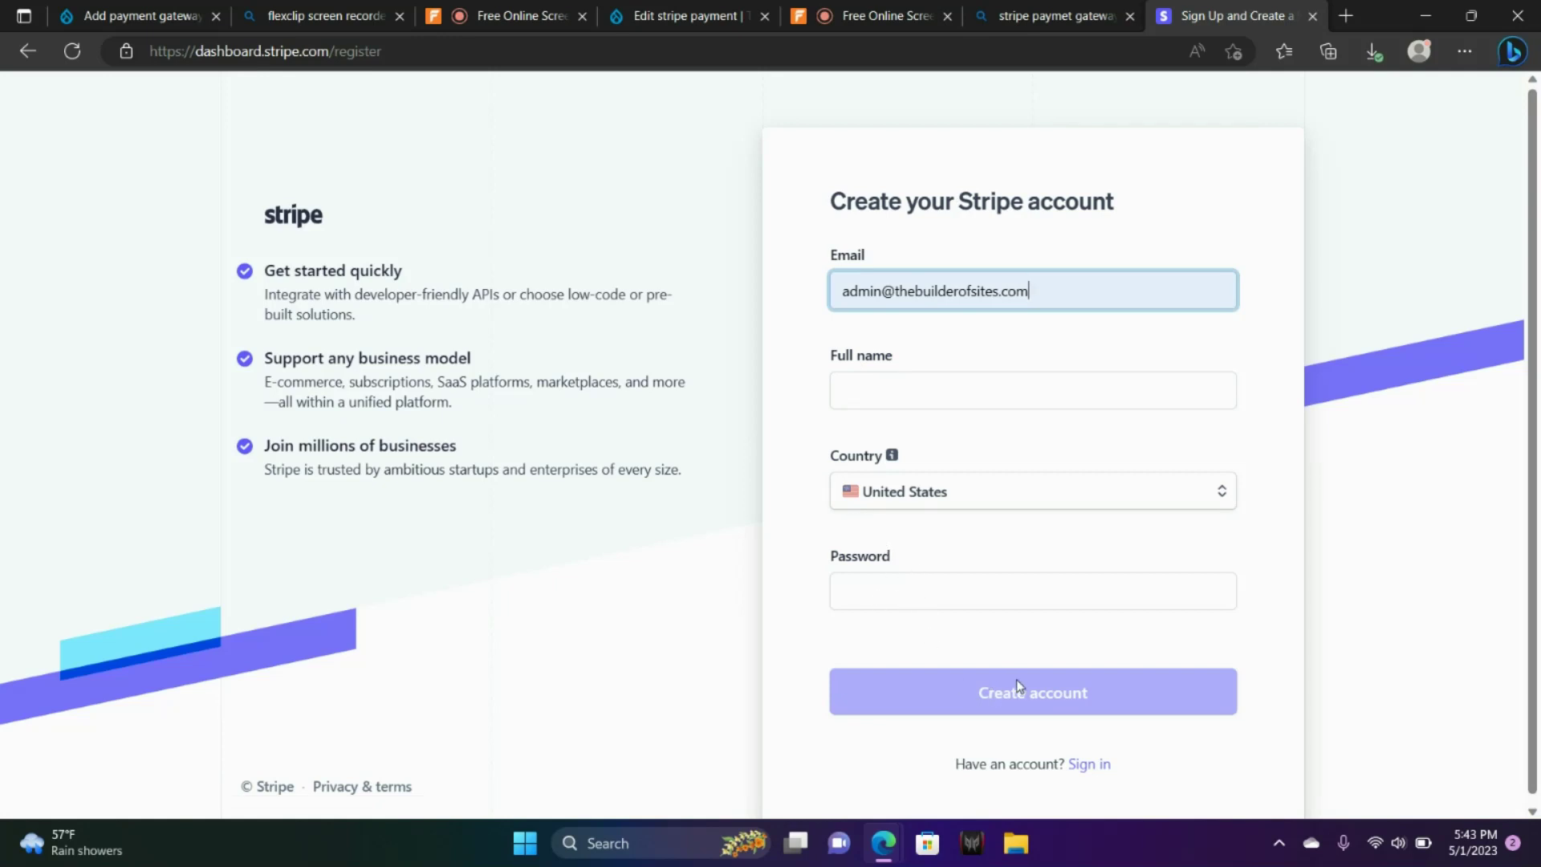
click(1089, 764)
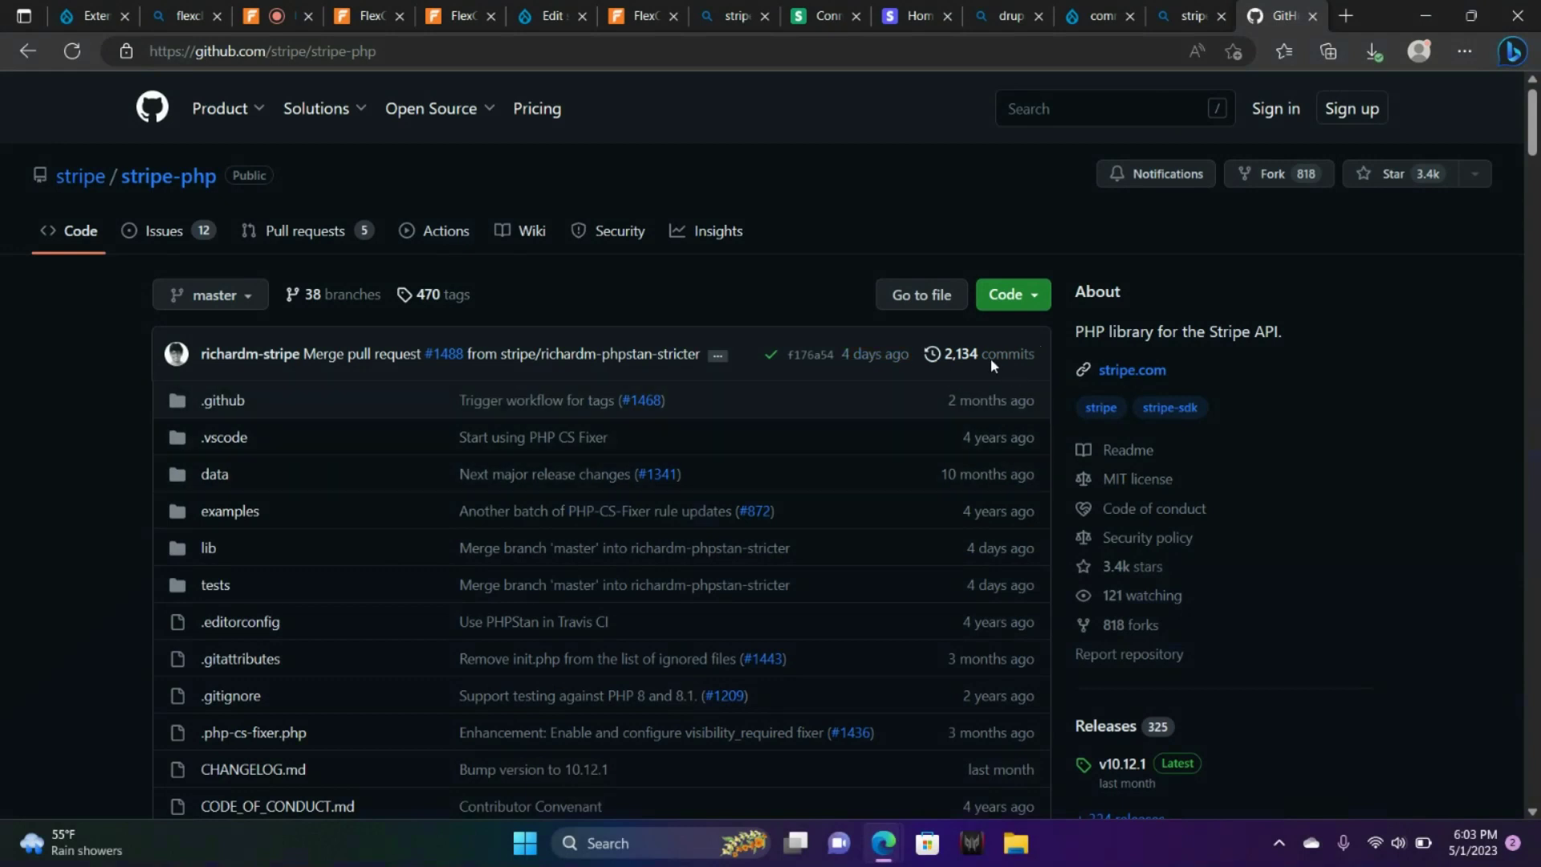
Download the stripe/stripe-php repository as a ZIP from GitHub, then return to cPanel File Manager.
drag(385, 51, 152, 58)
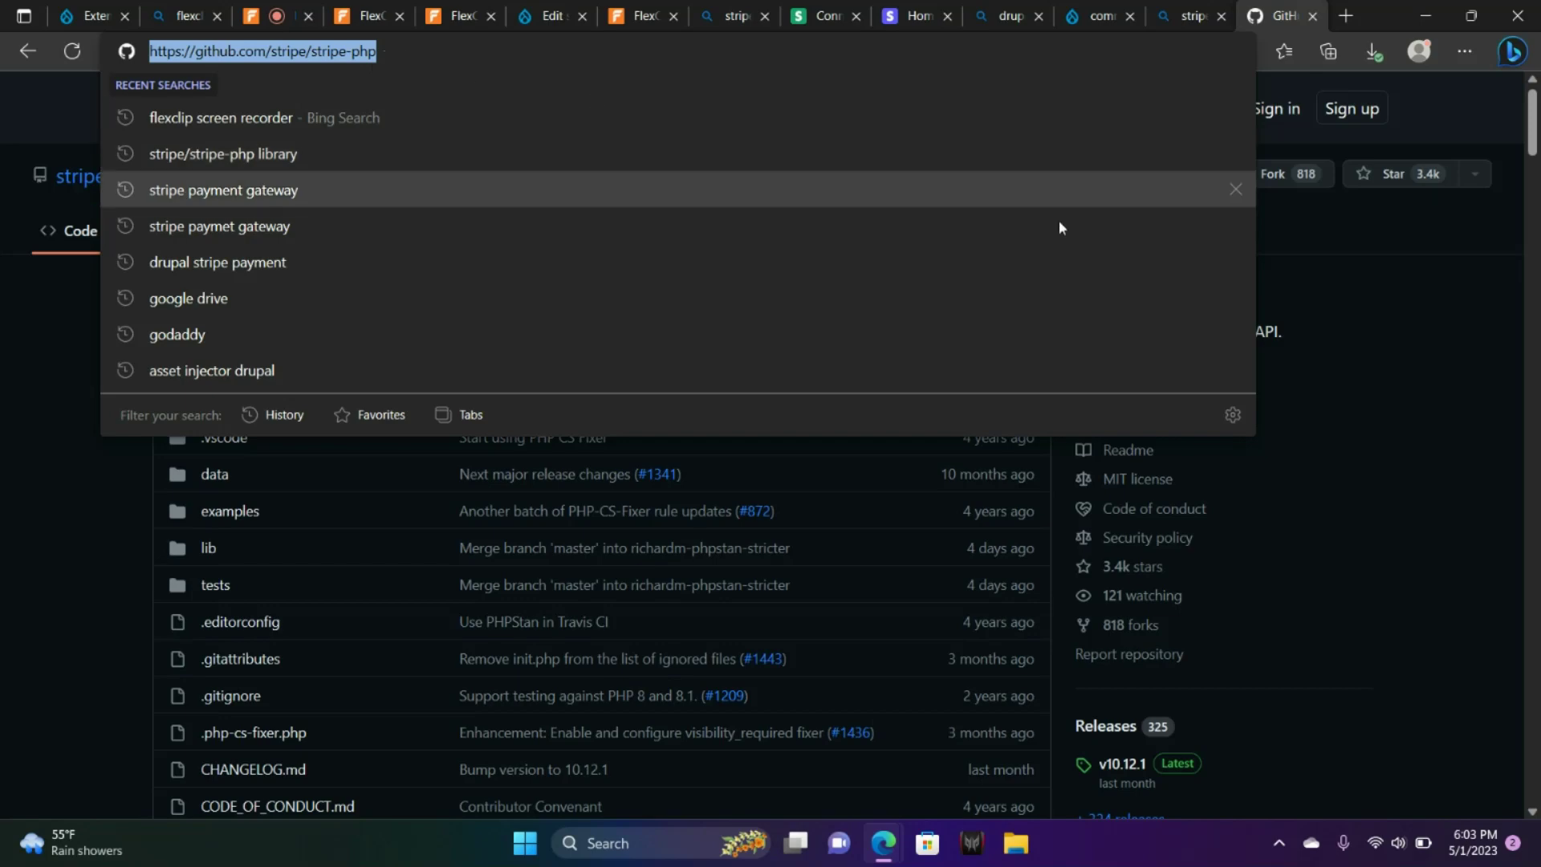
click(1336, 298)
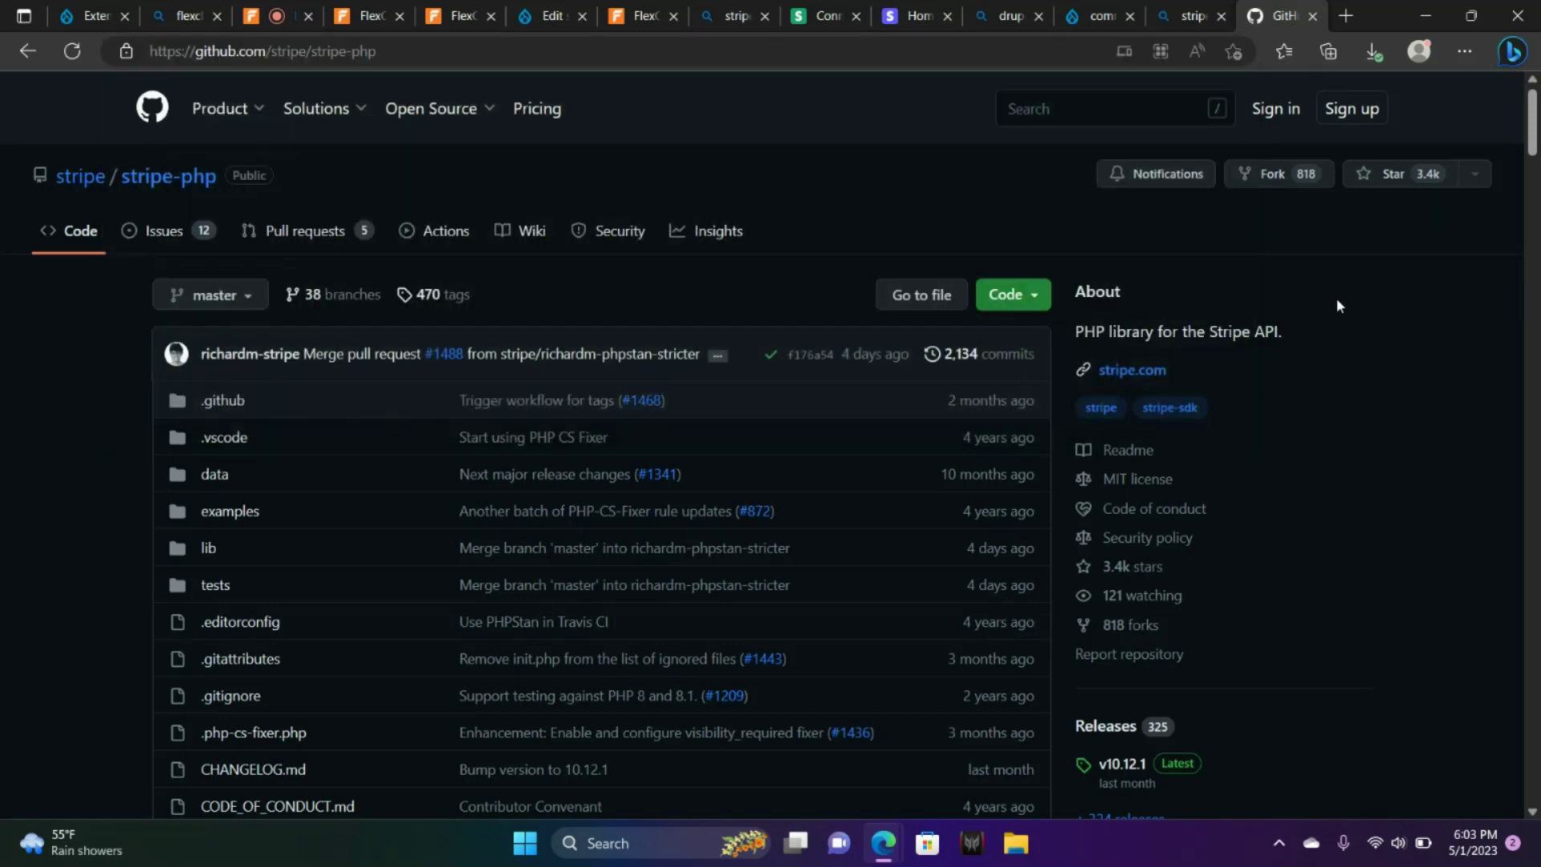
click(1034, 297)
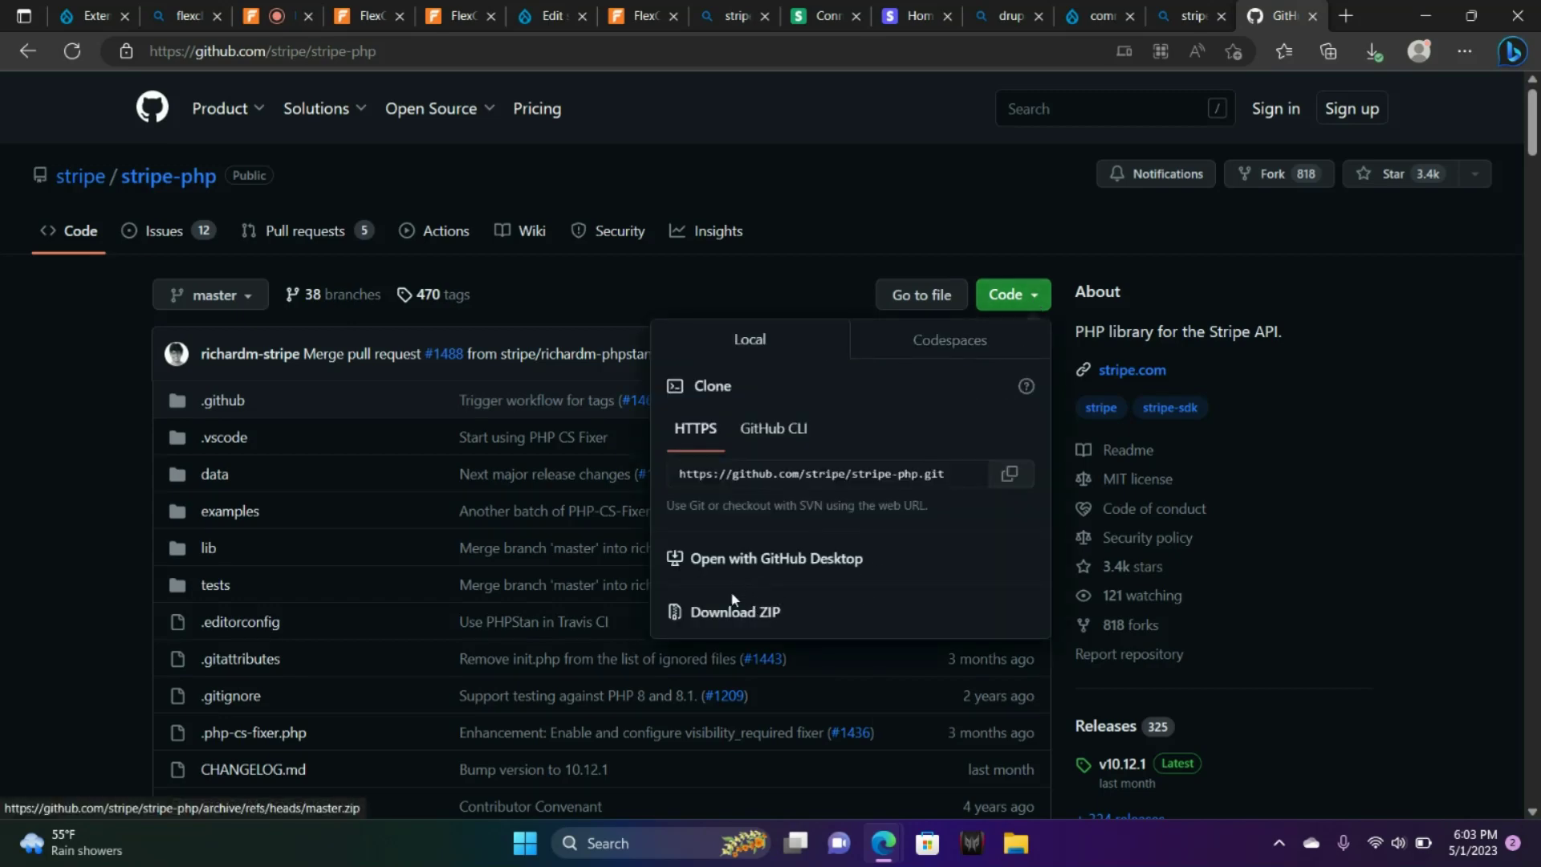
click(738, 615)
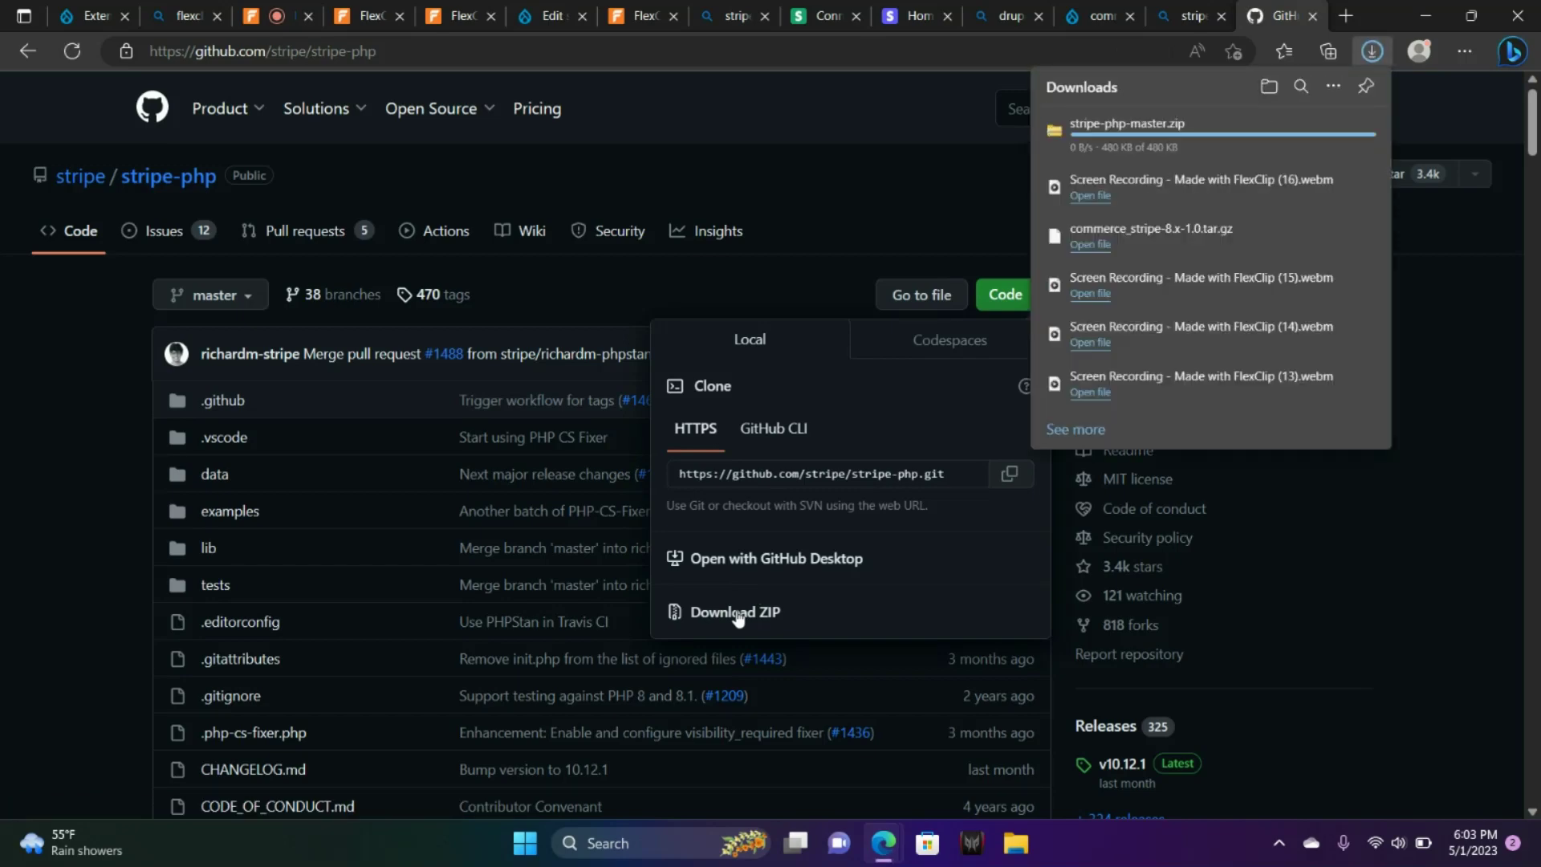
mouse_move(1108, 135)
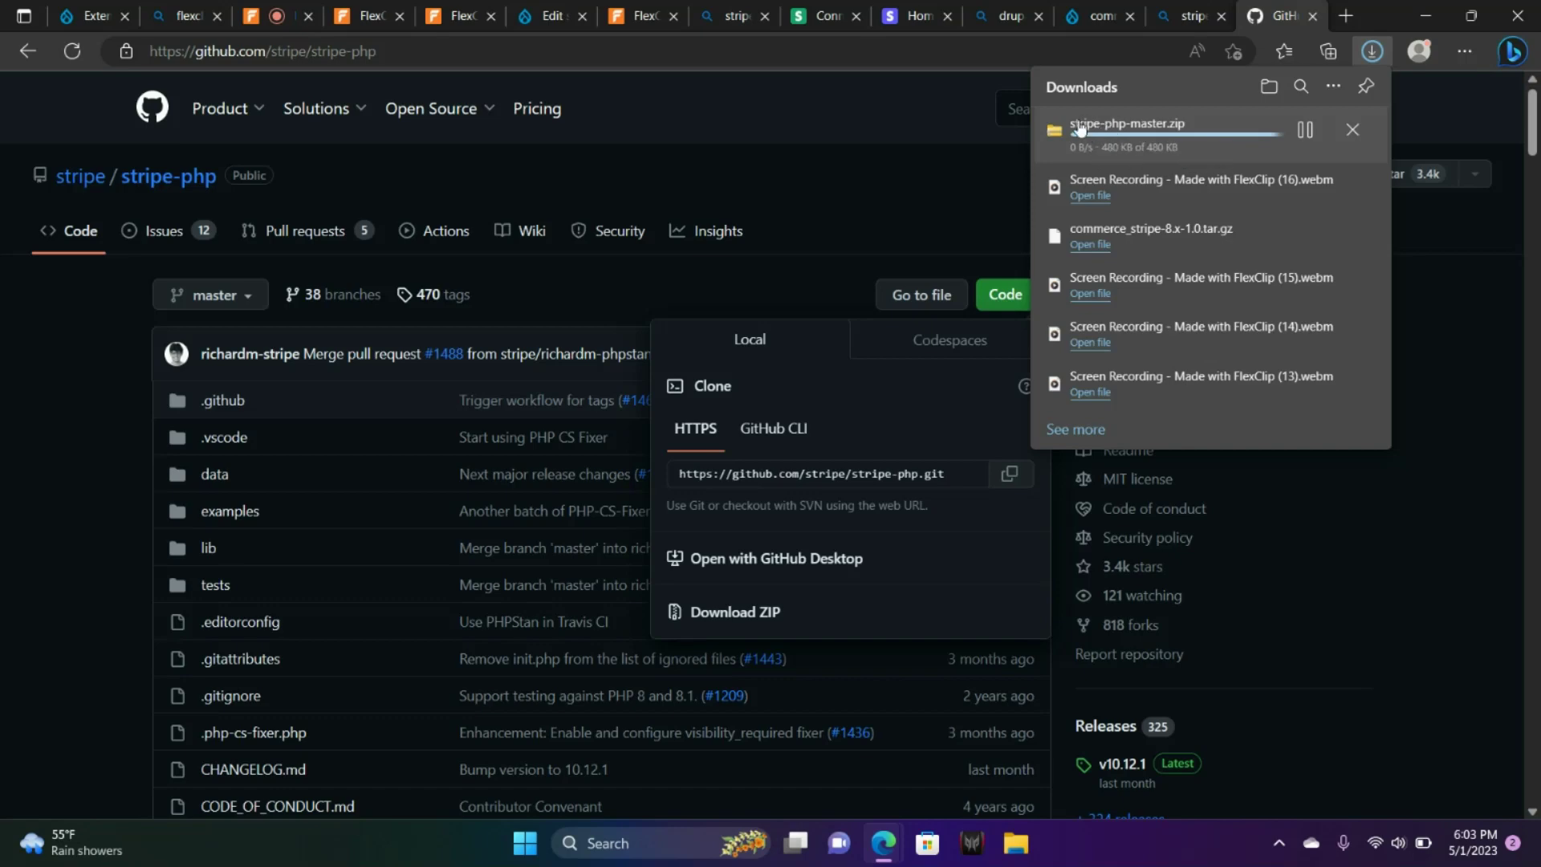
click(500, 16)
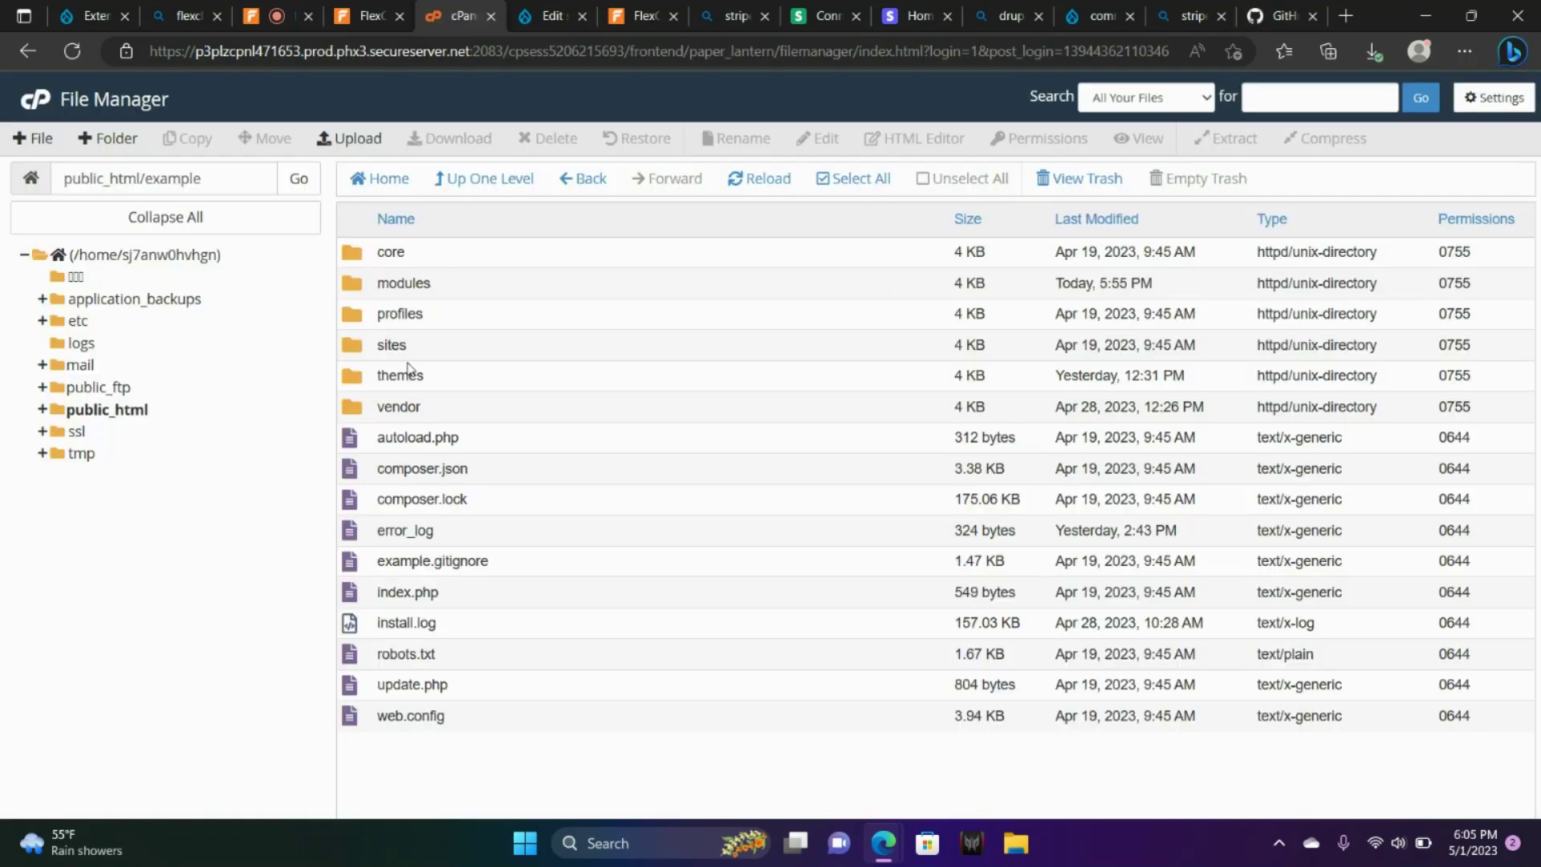
Create a folder named stripe inside public_html/example/vendor and open it.
double_click(365, 416)
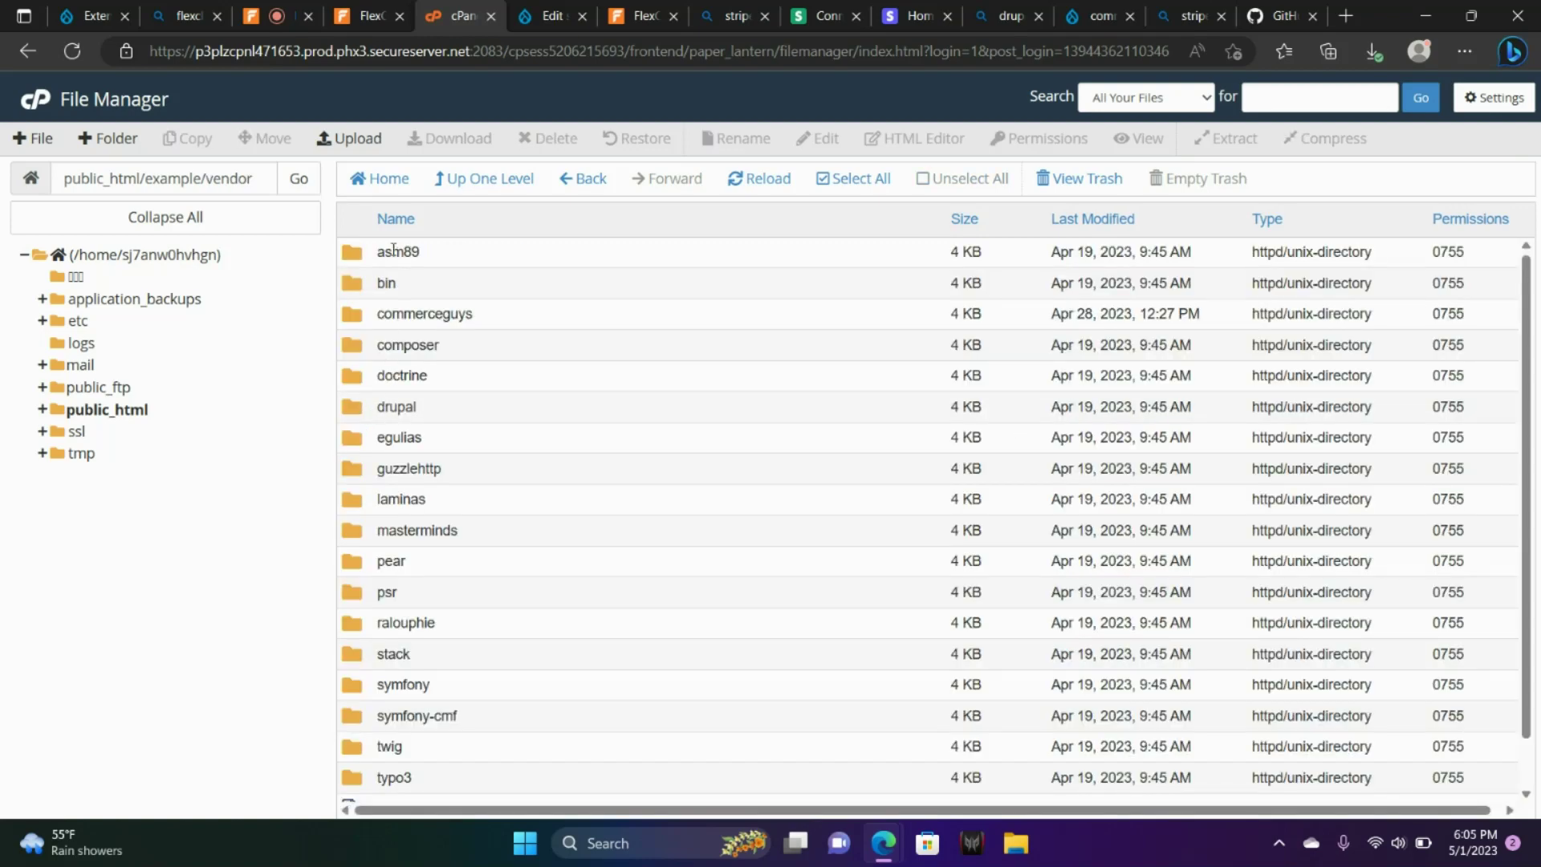
click(126, 141)
text(st)
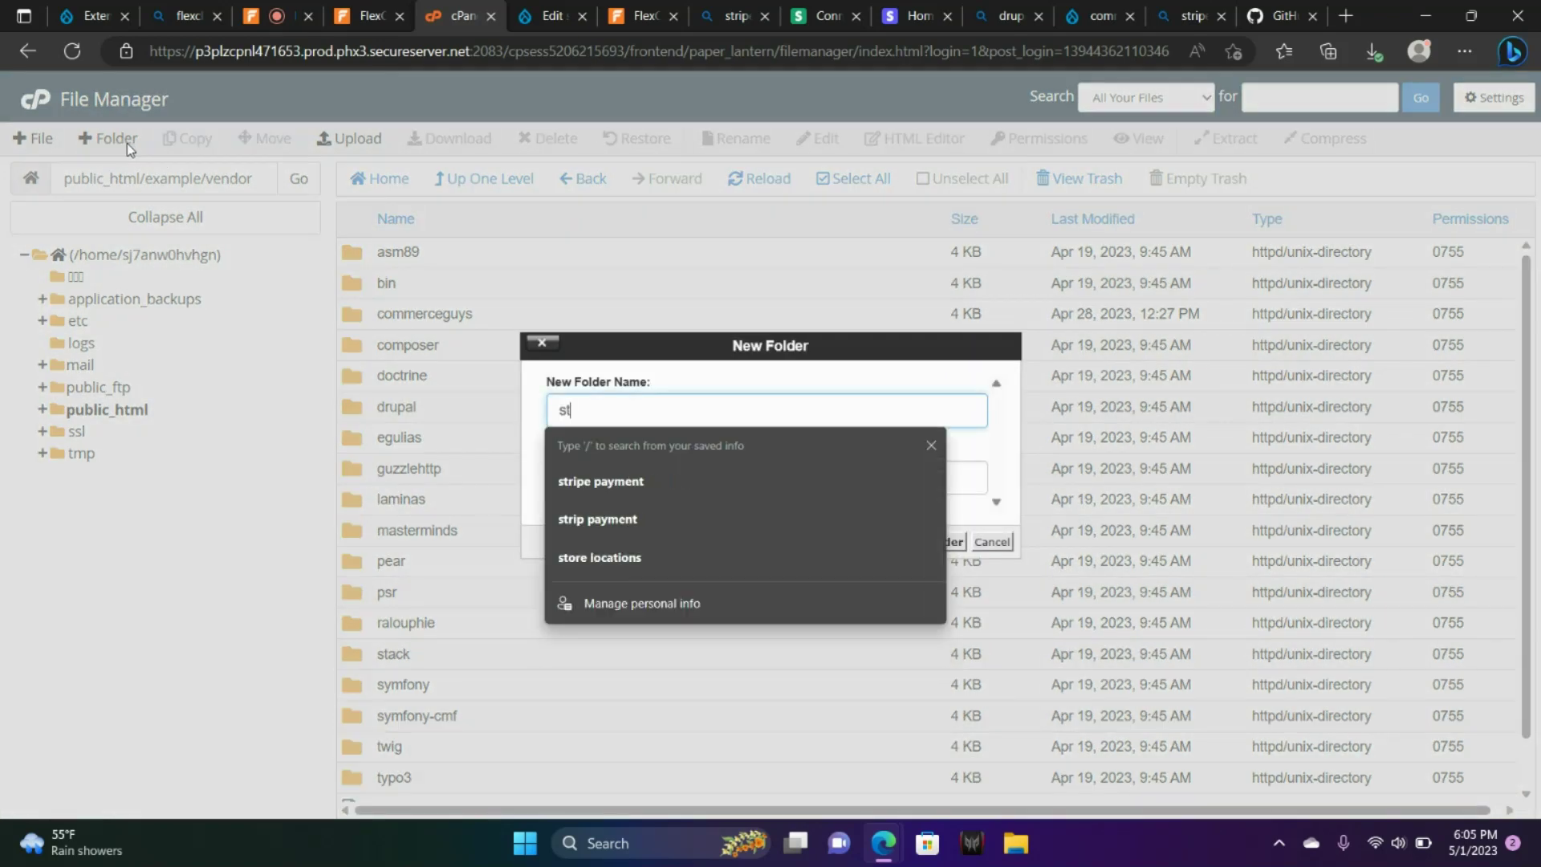
text(ripe)
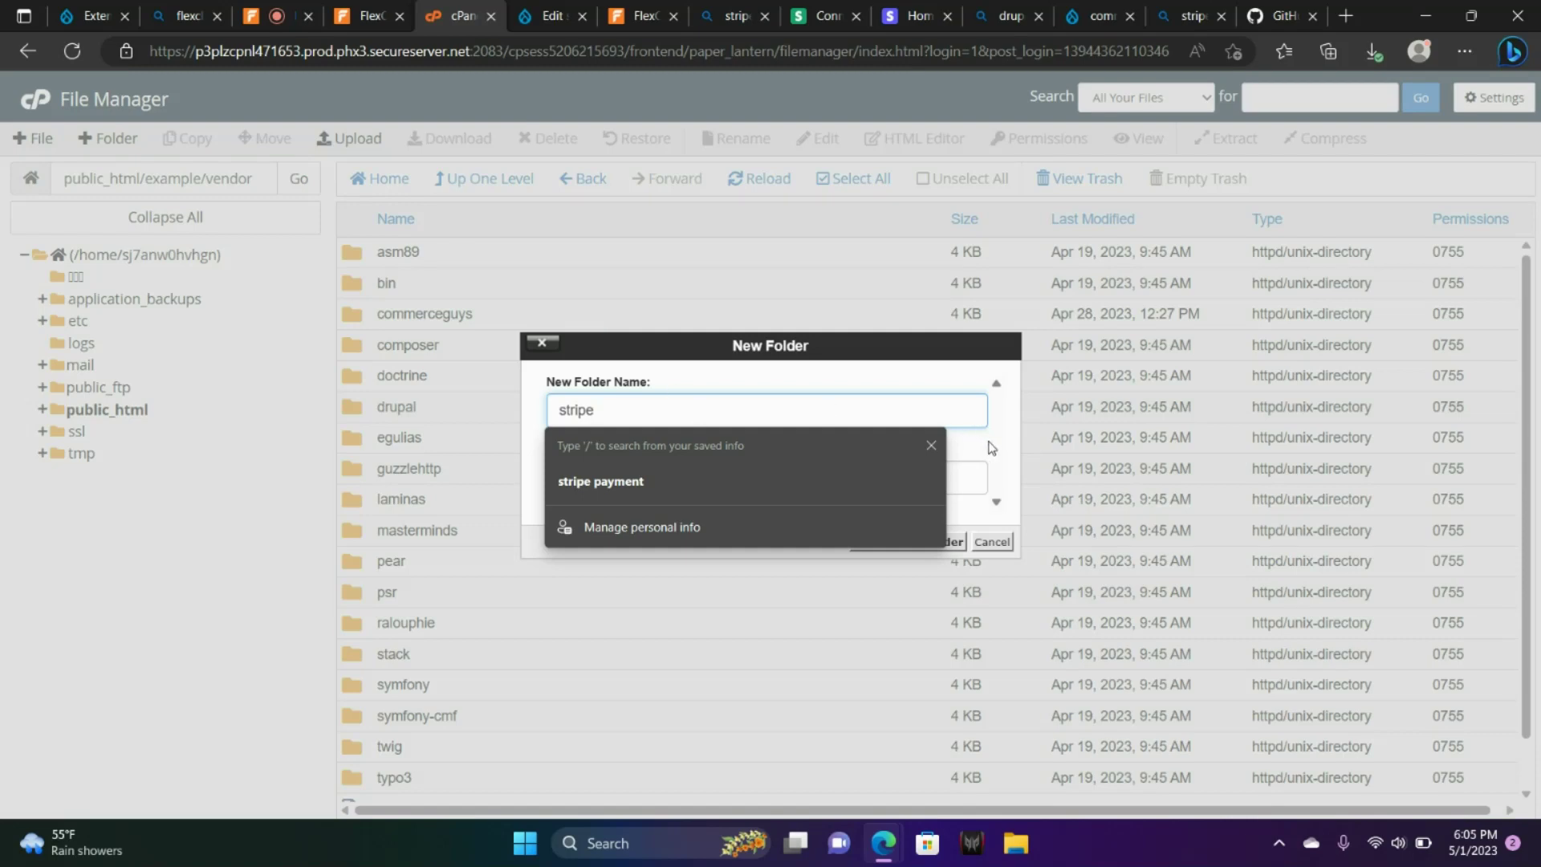
click(930, 446)
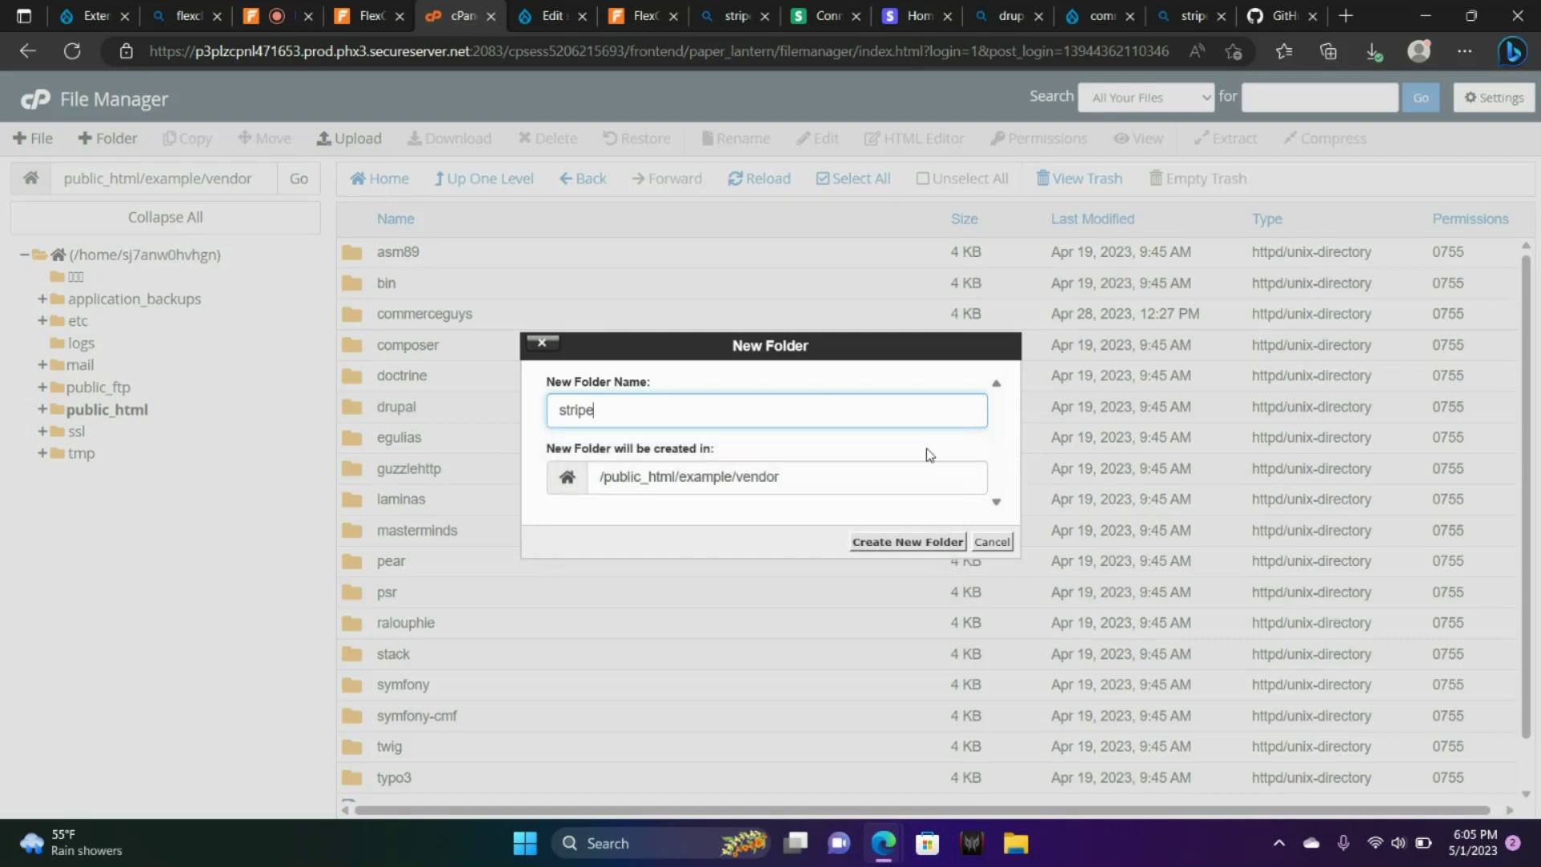
click(935, 543)
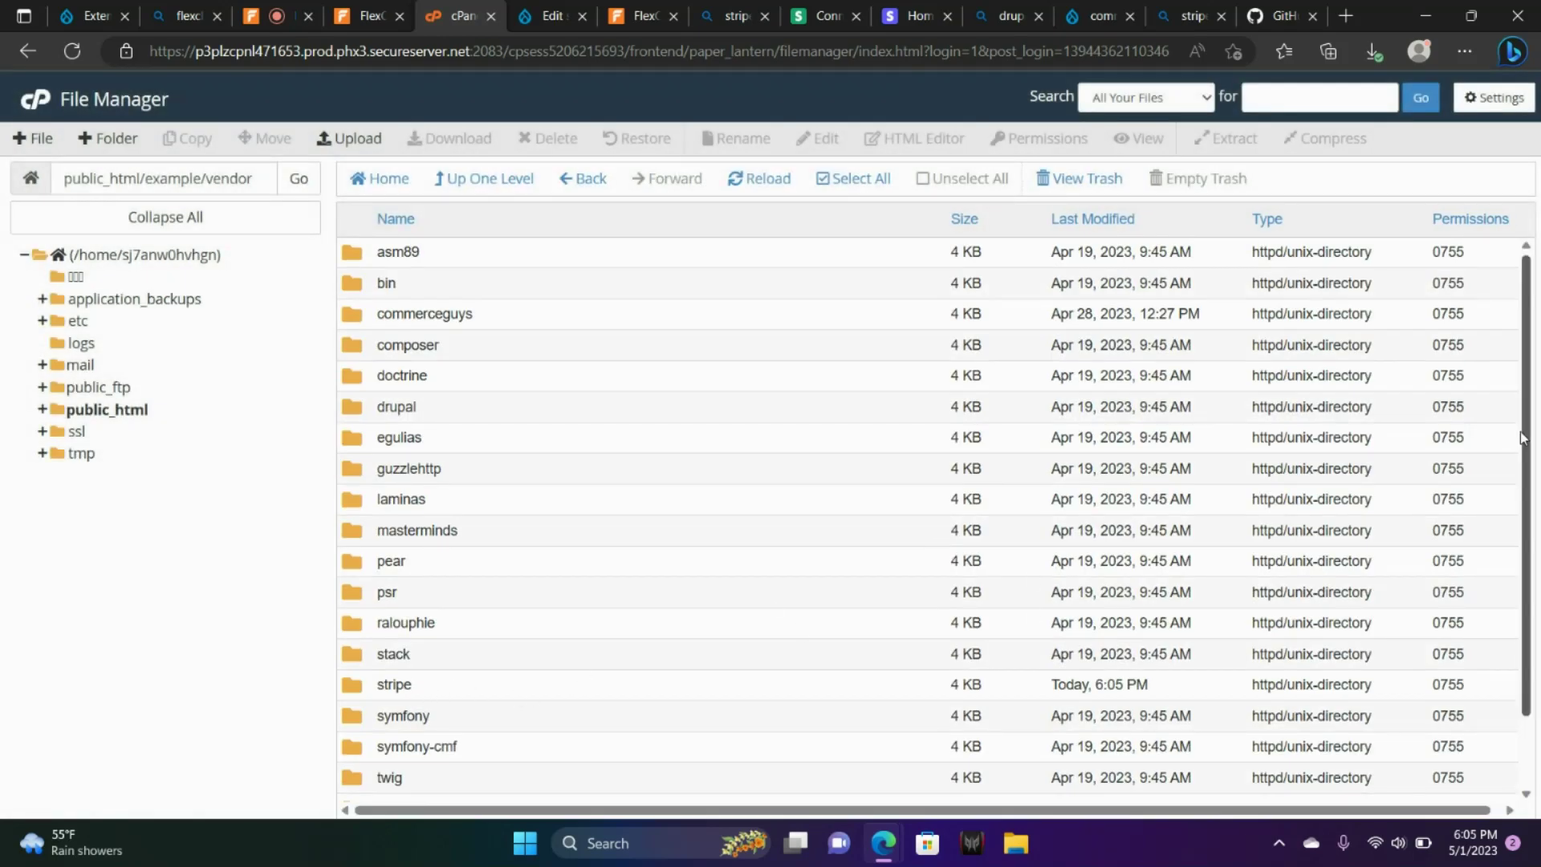
drag(1523, 438, 1524, 536)
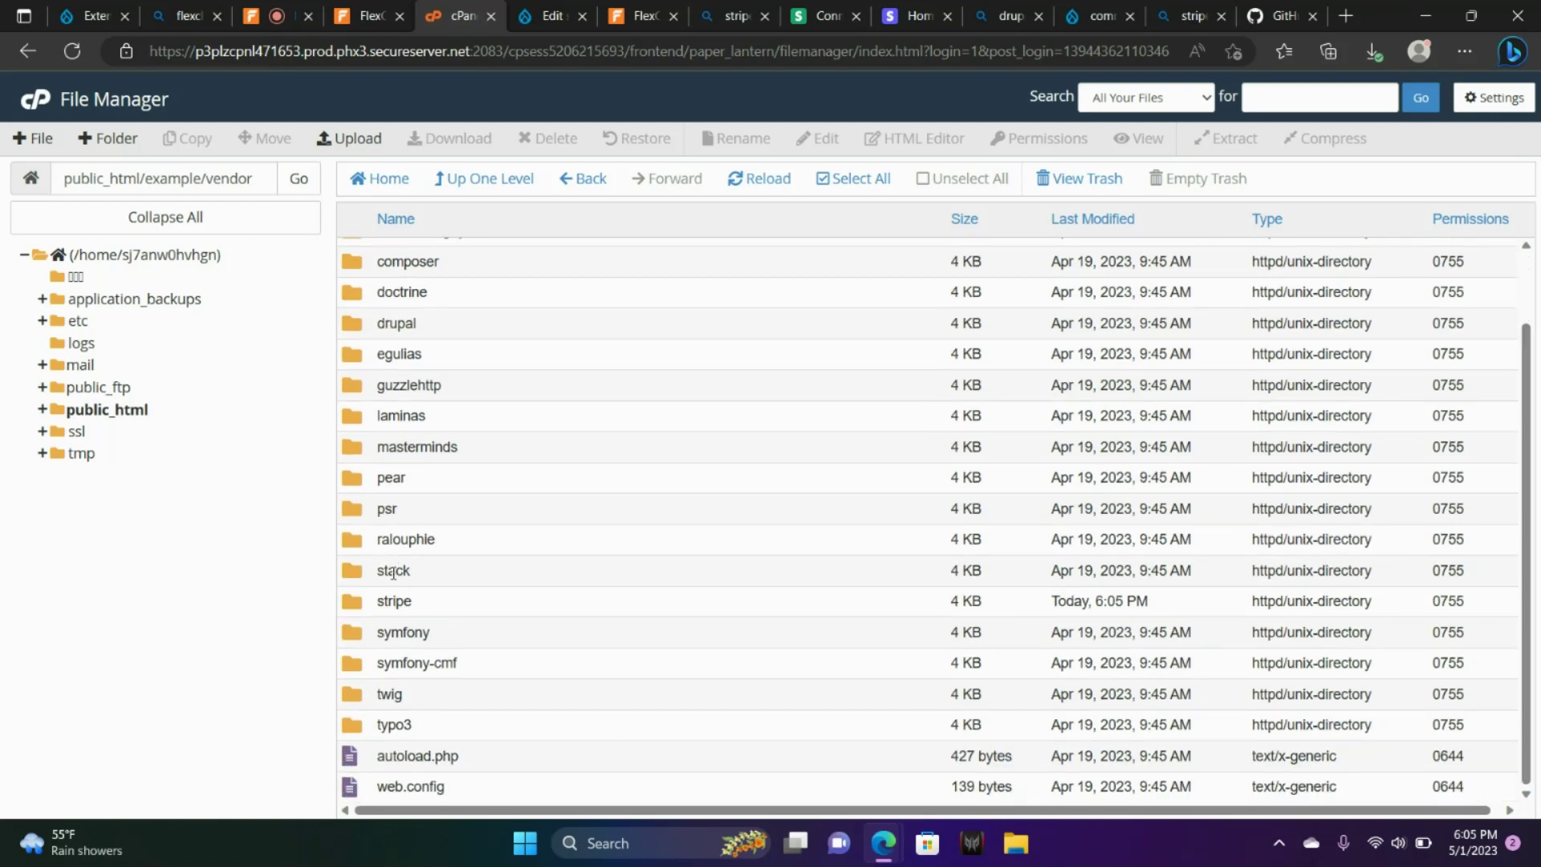
double_click(365, 602)
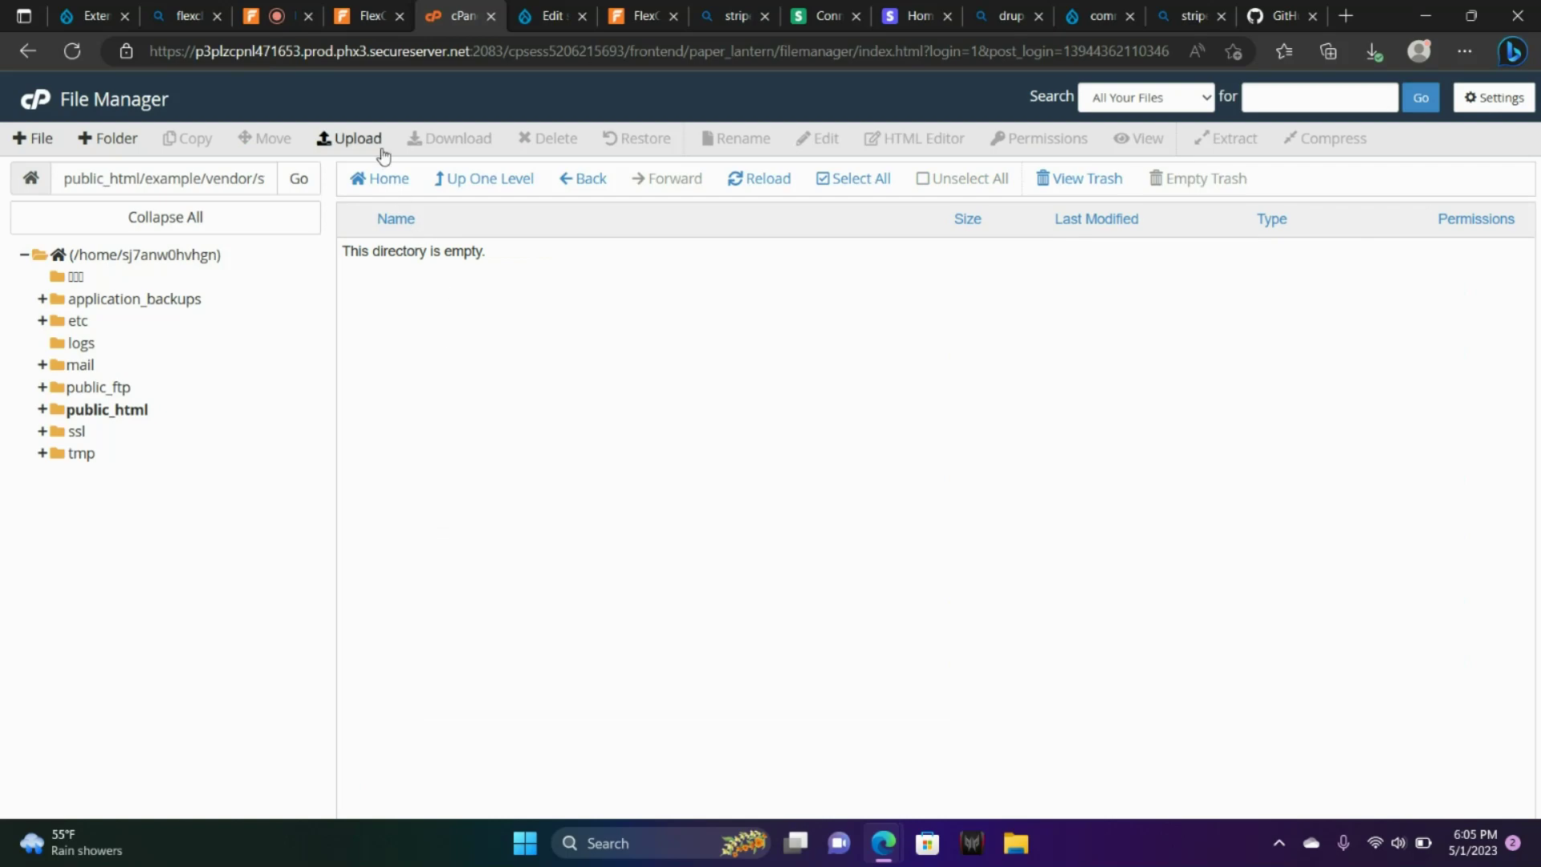
Upload stripe-php-master.zip from Downloads into vendor/stripe and return to its file listing.
click(358, 136)
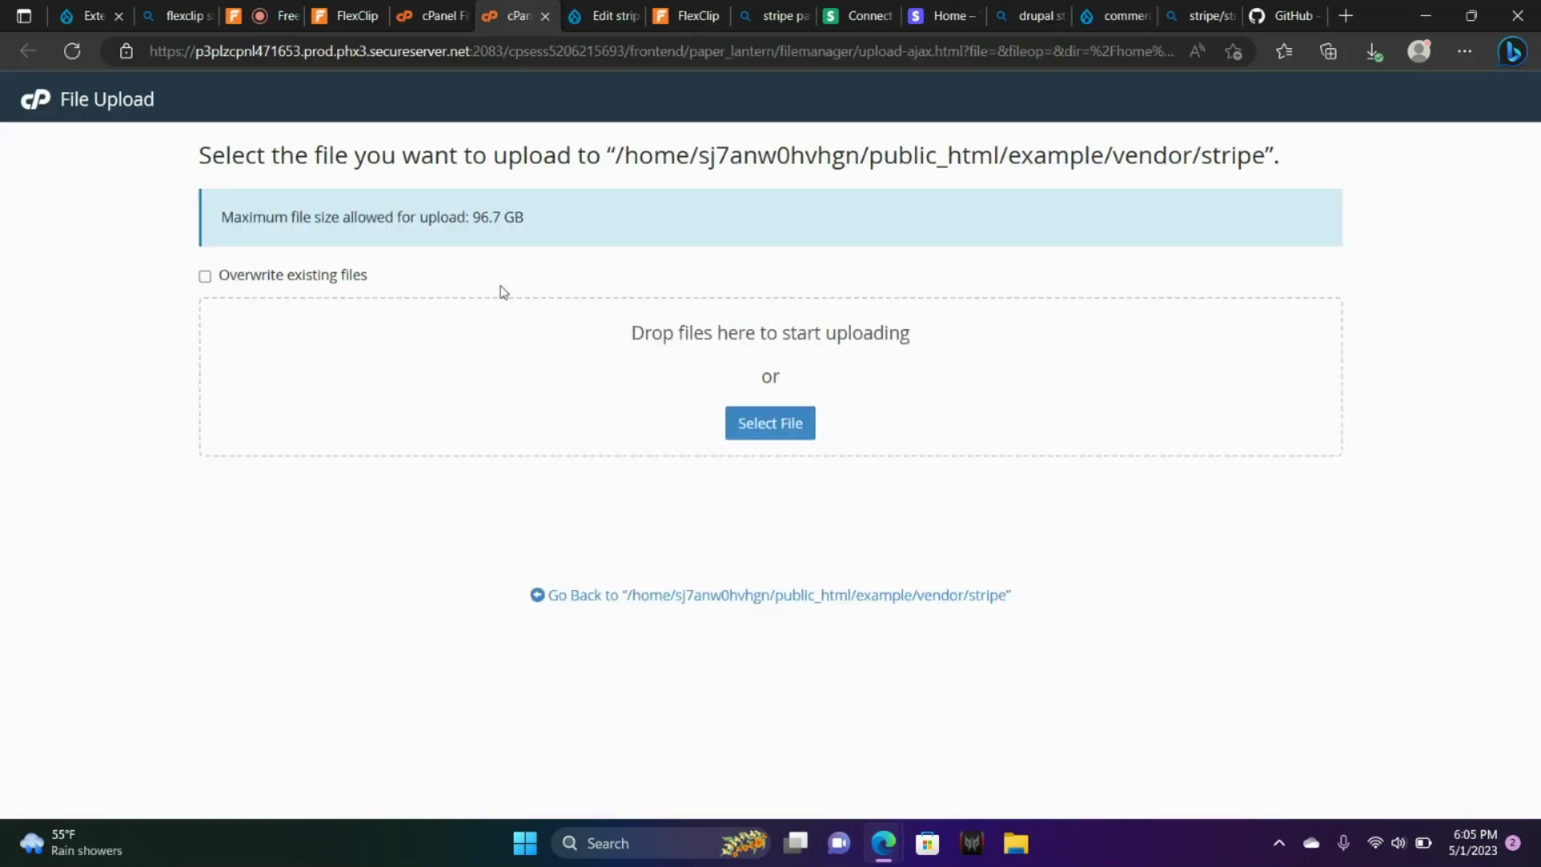
click(754, 436)
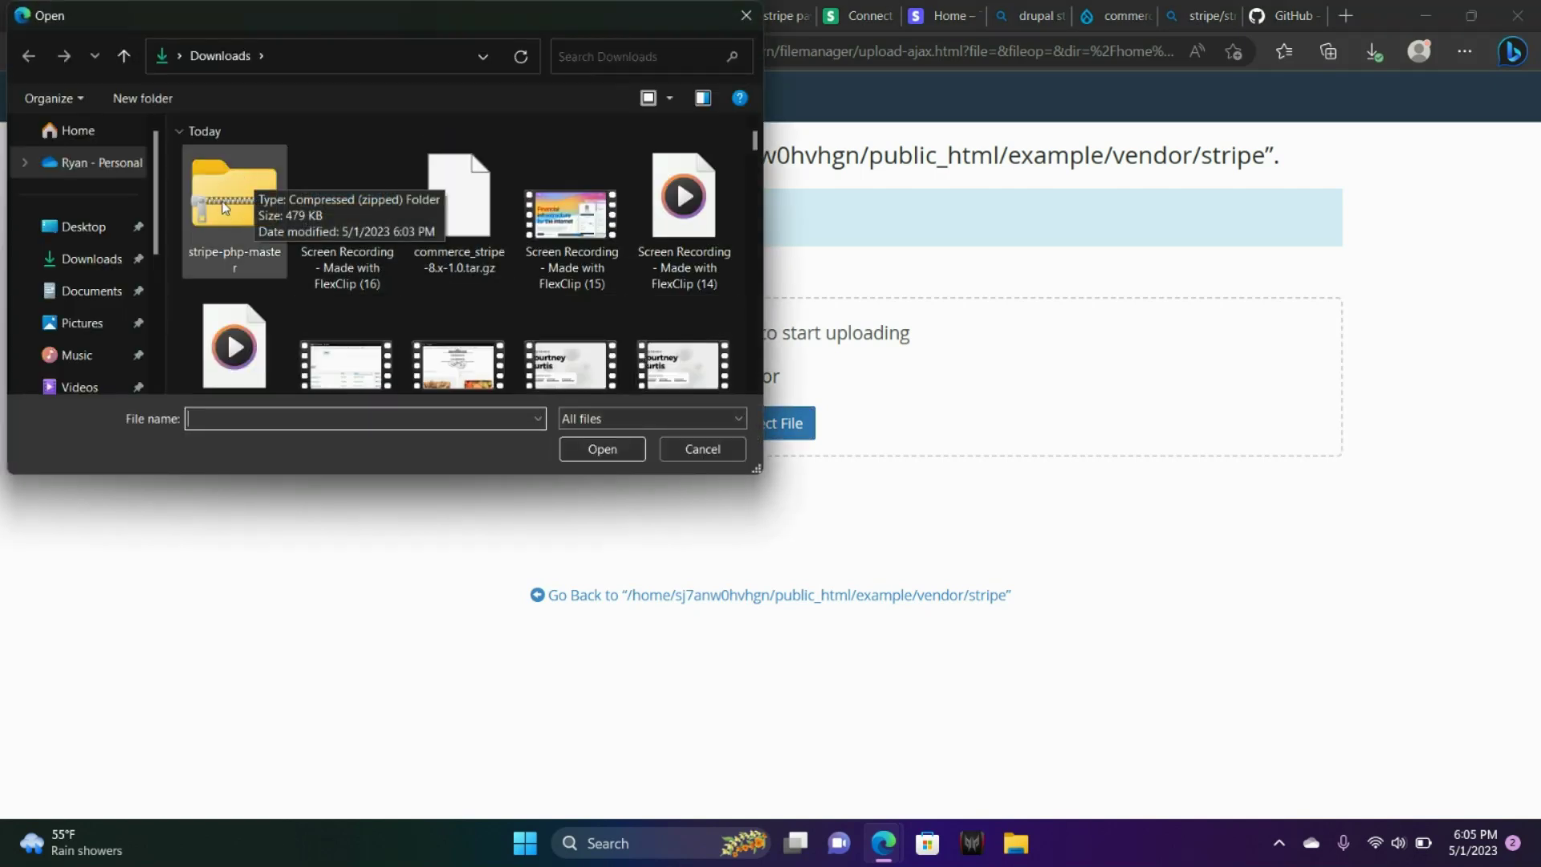
double_click(231, 210)
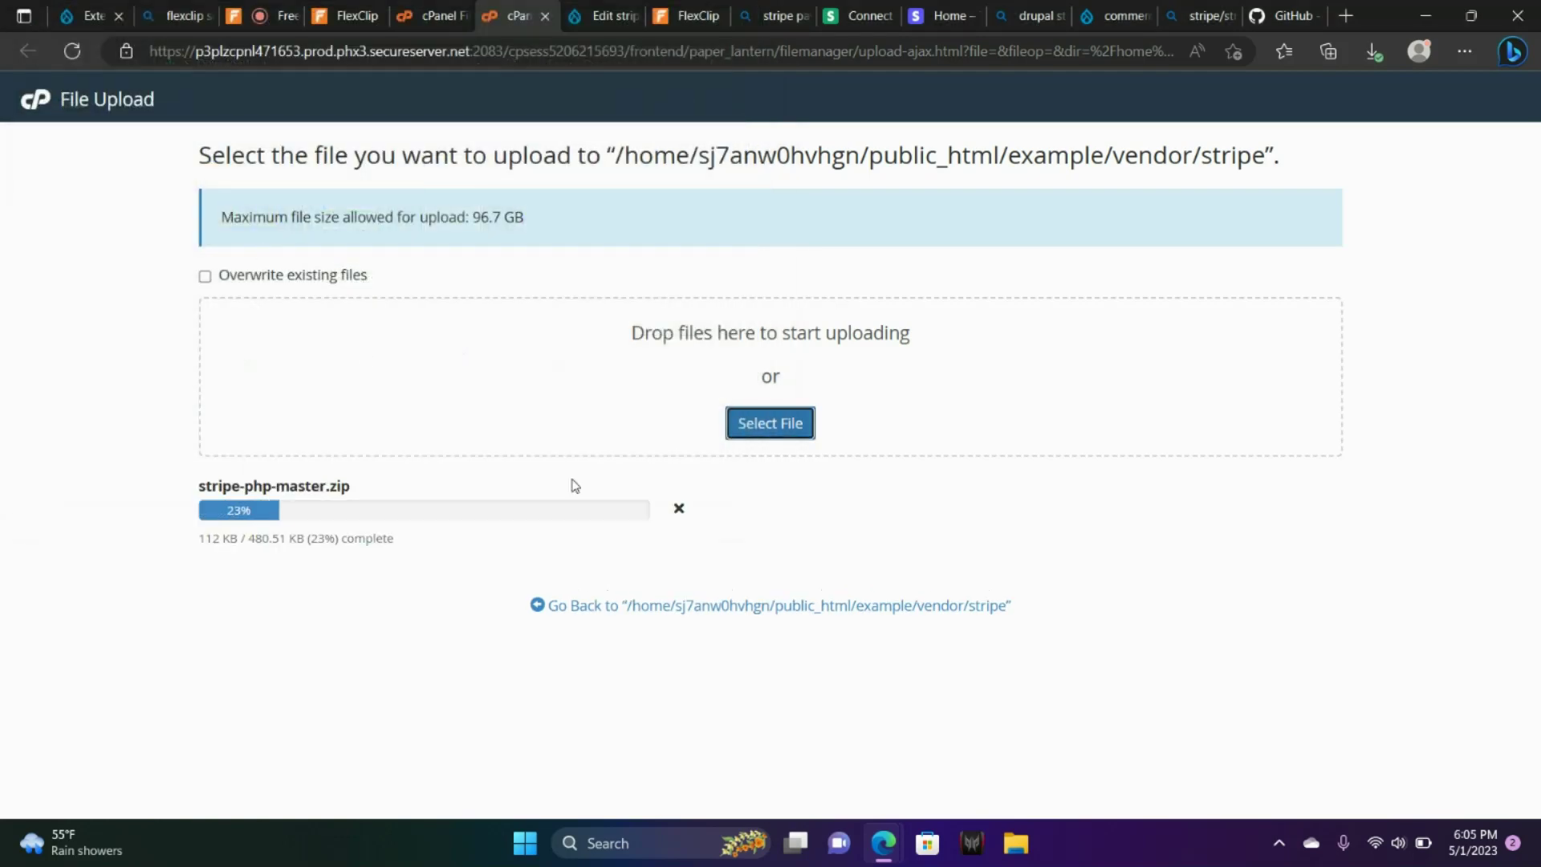
click(710, 608)
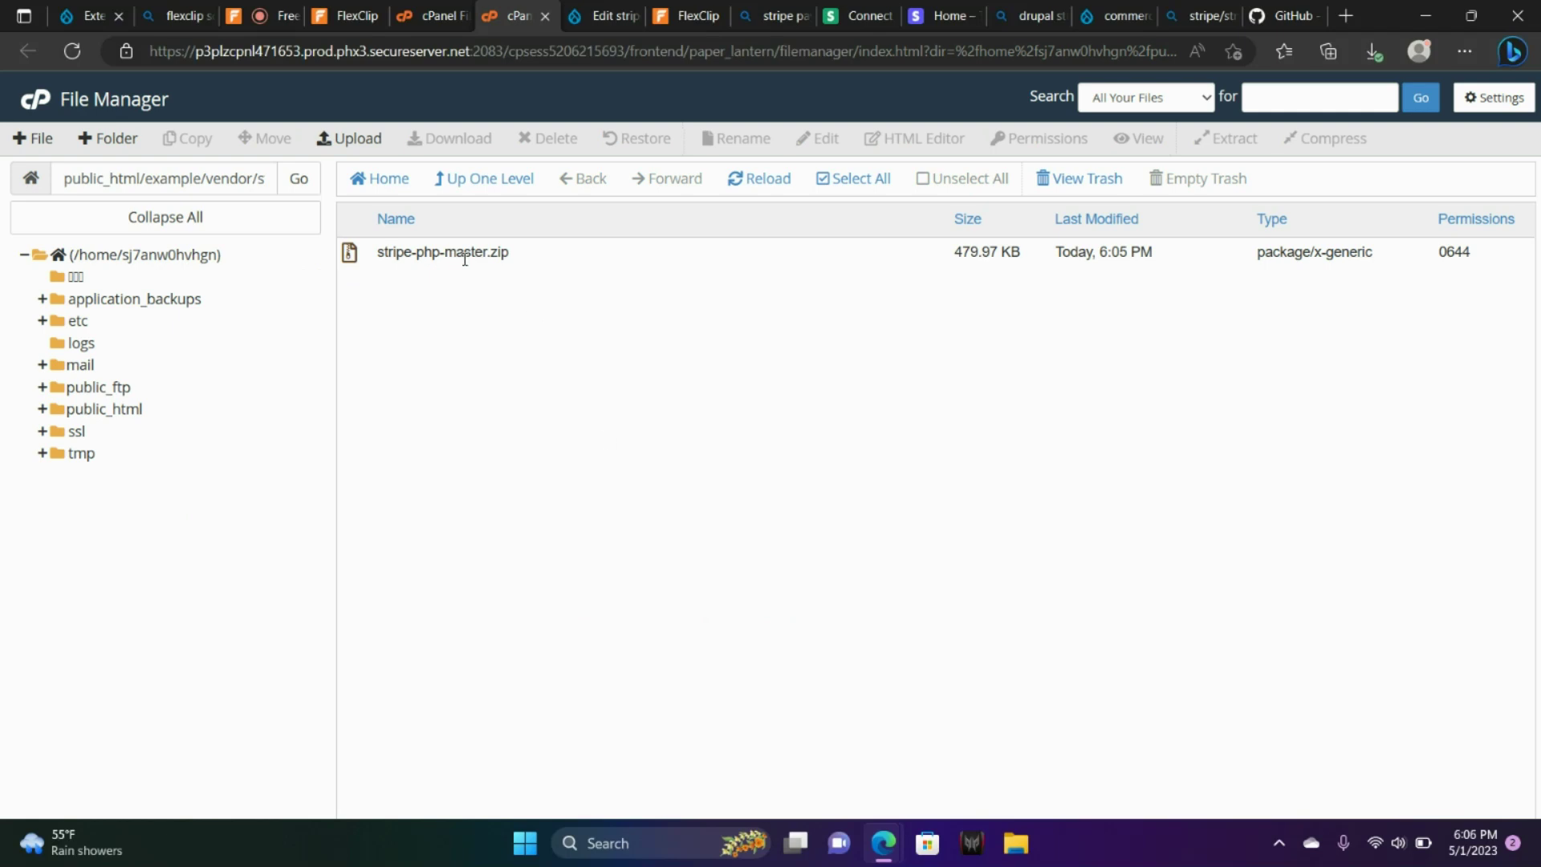
Extract stripe-php-master.zip into the stripe folder and reload the listing.
click(465, 258)
click(464, 258)
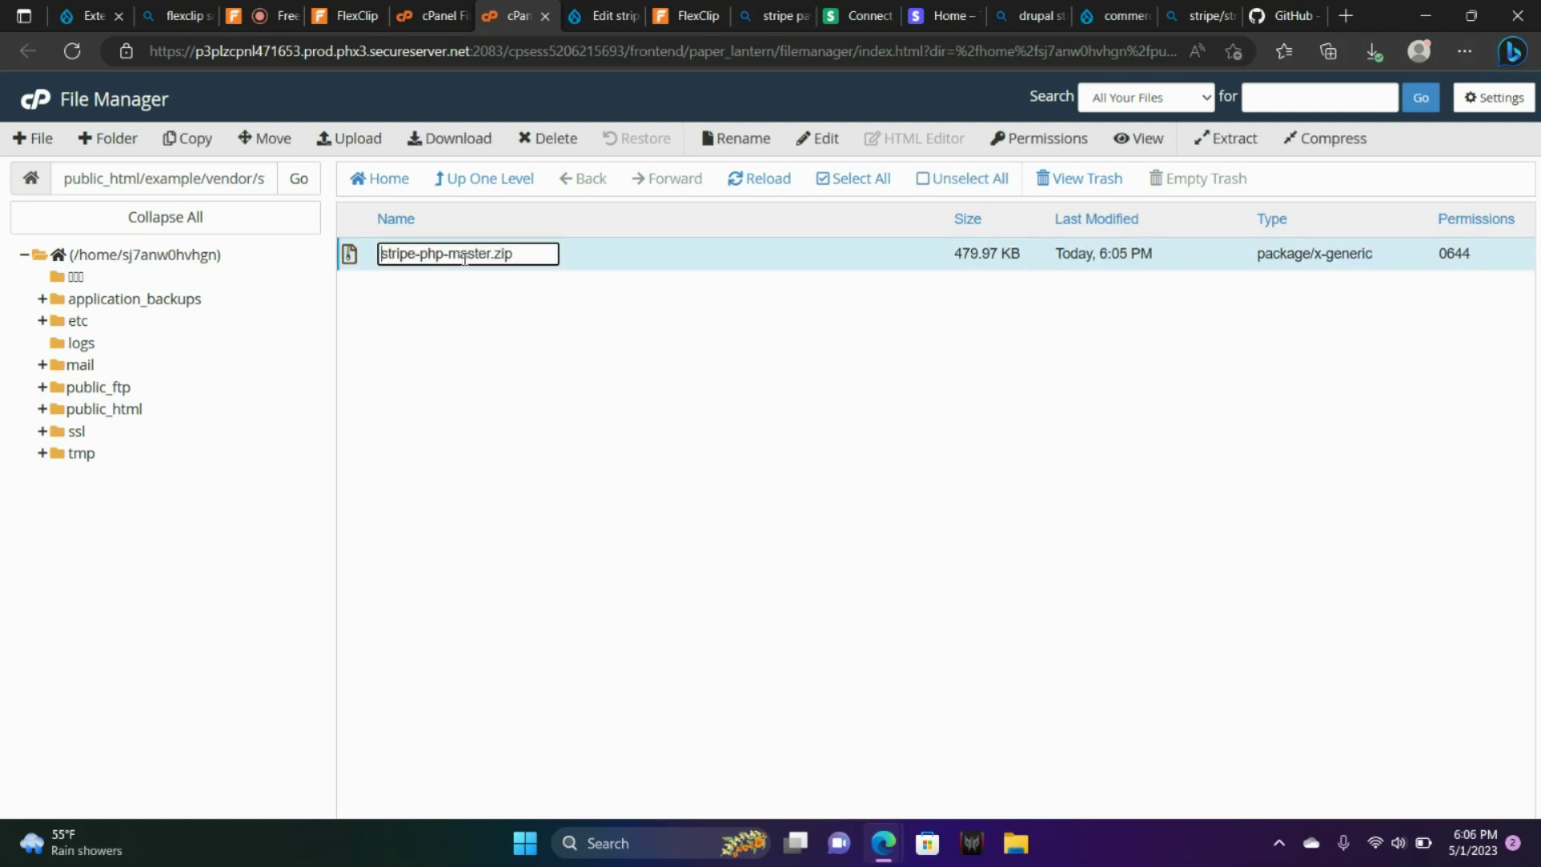
right_click(564, 252)
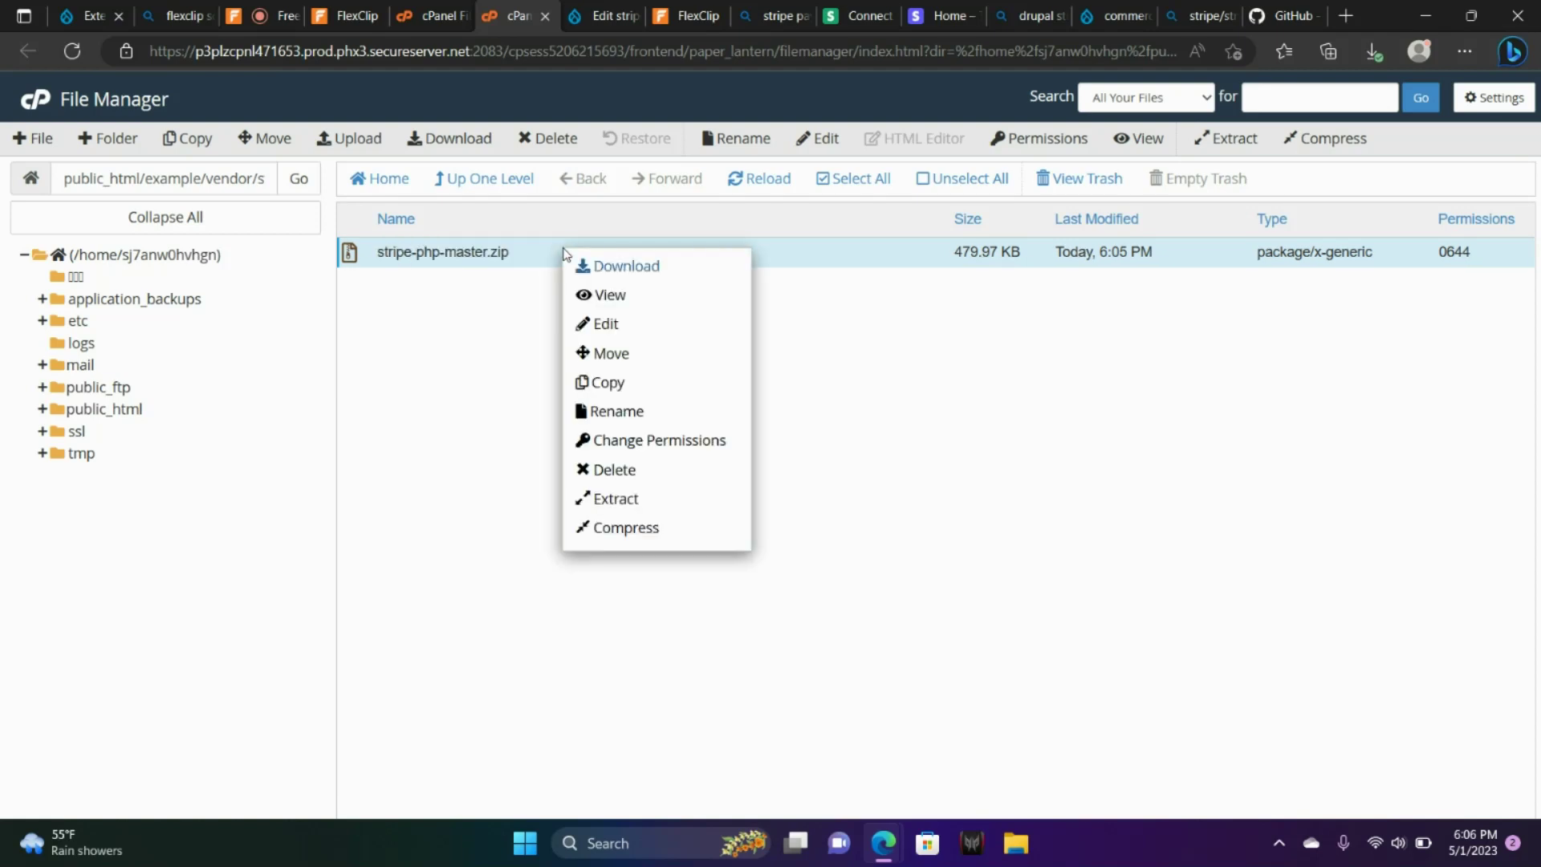
click(615, 499)
click(910, 548)
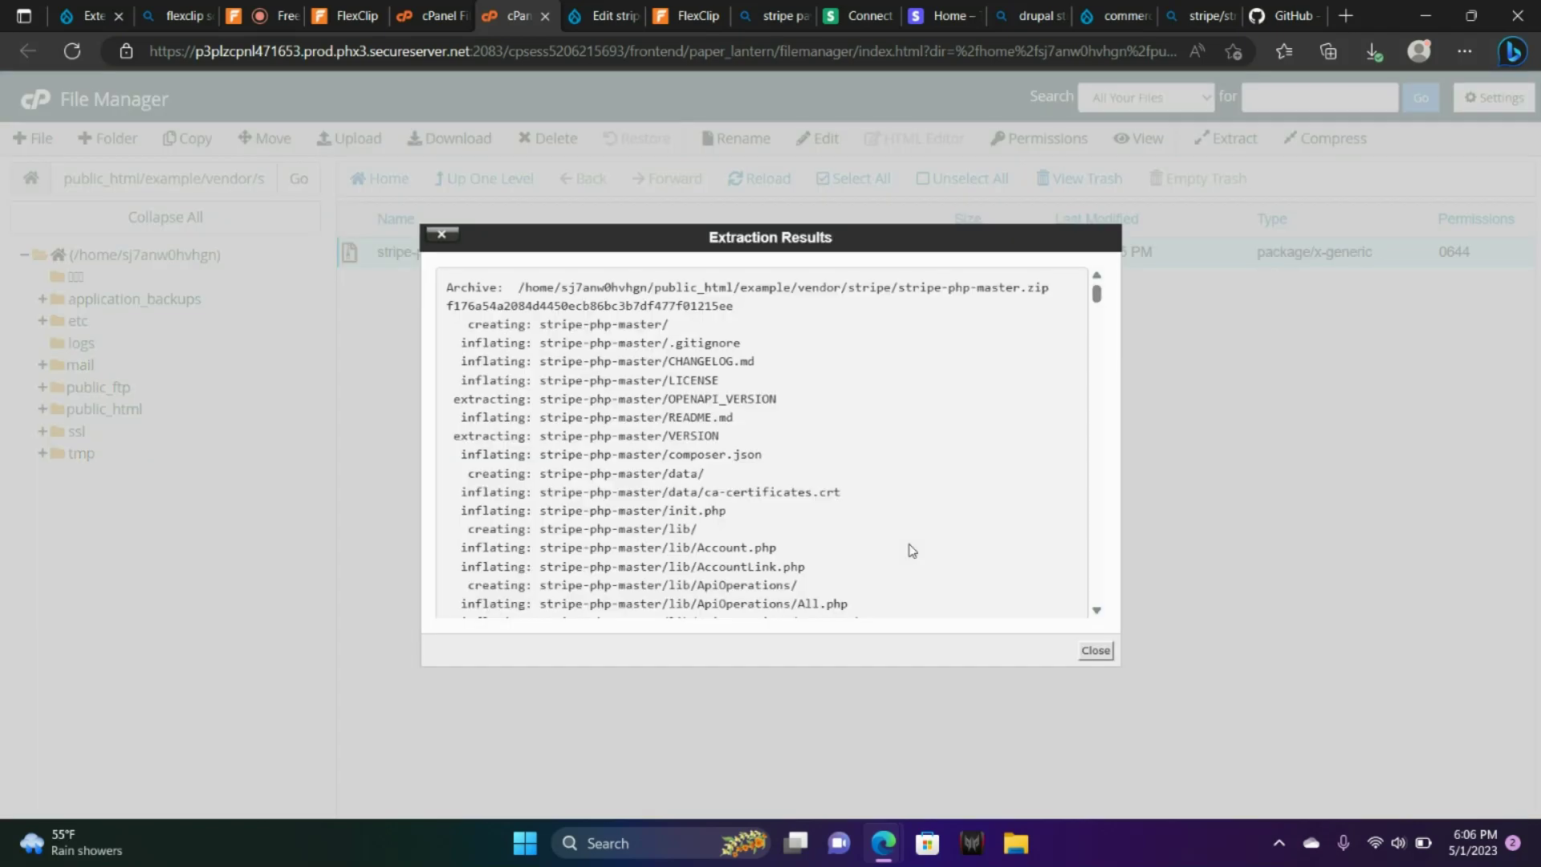
click(1095, 650)
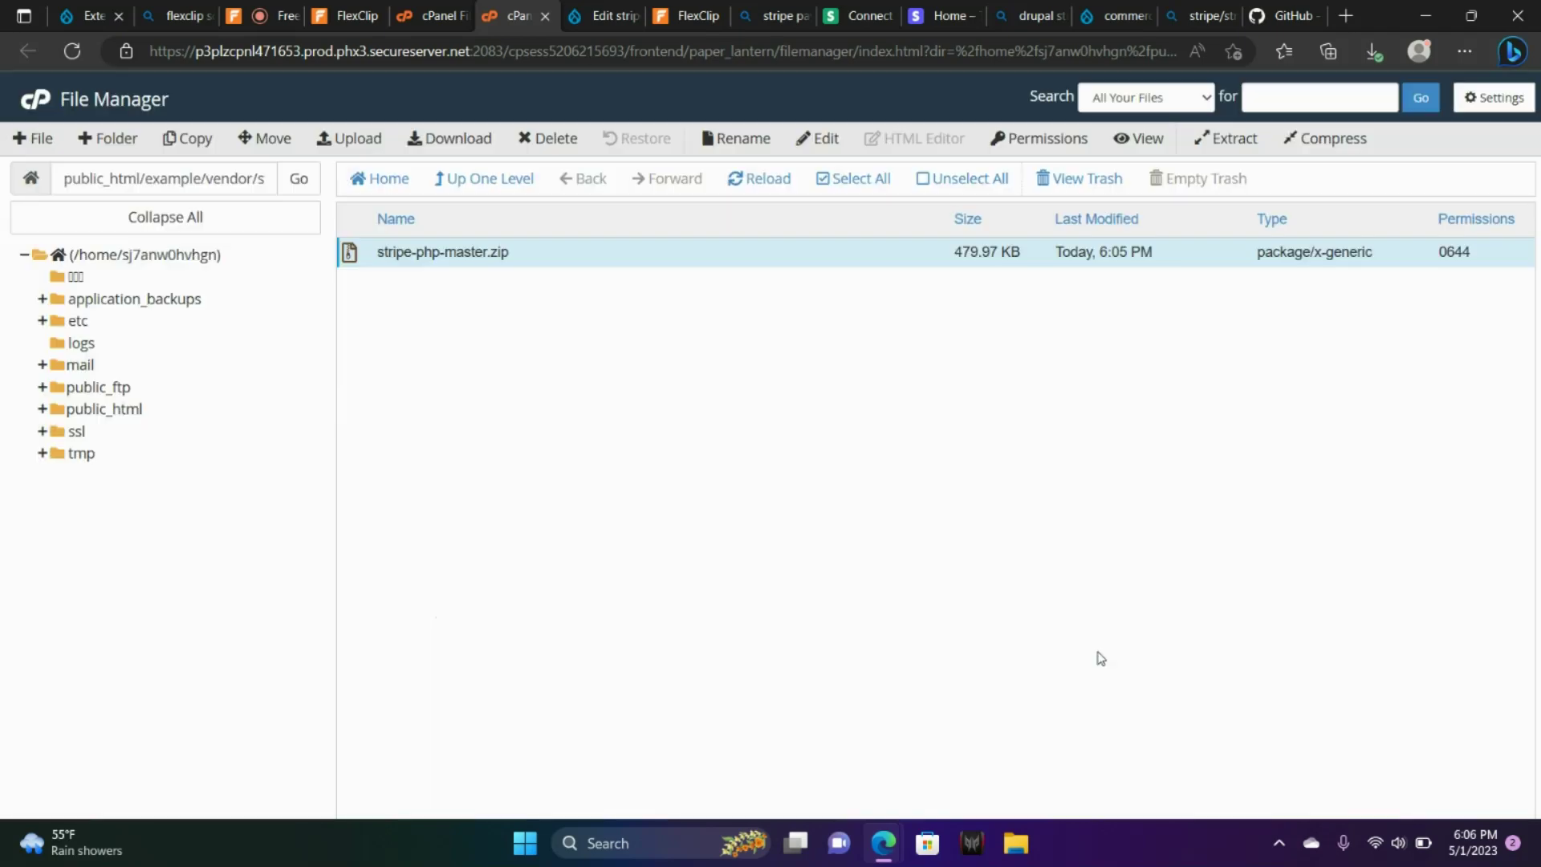
click(761, 180)
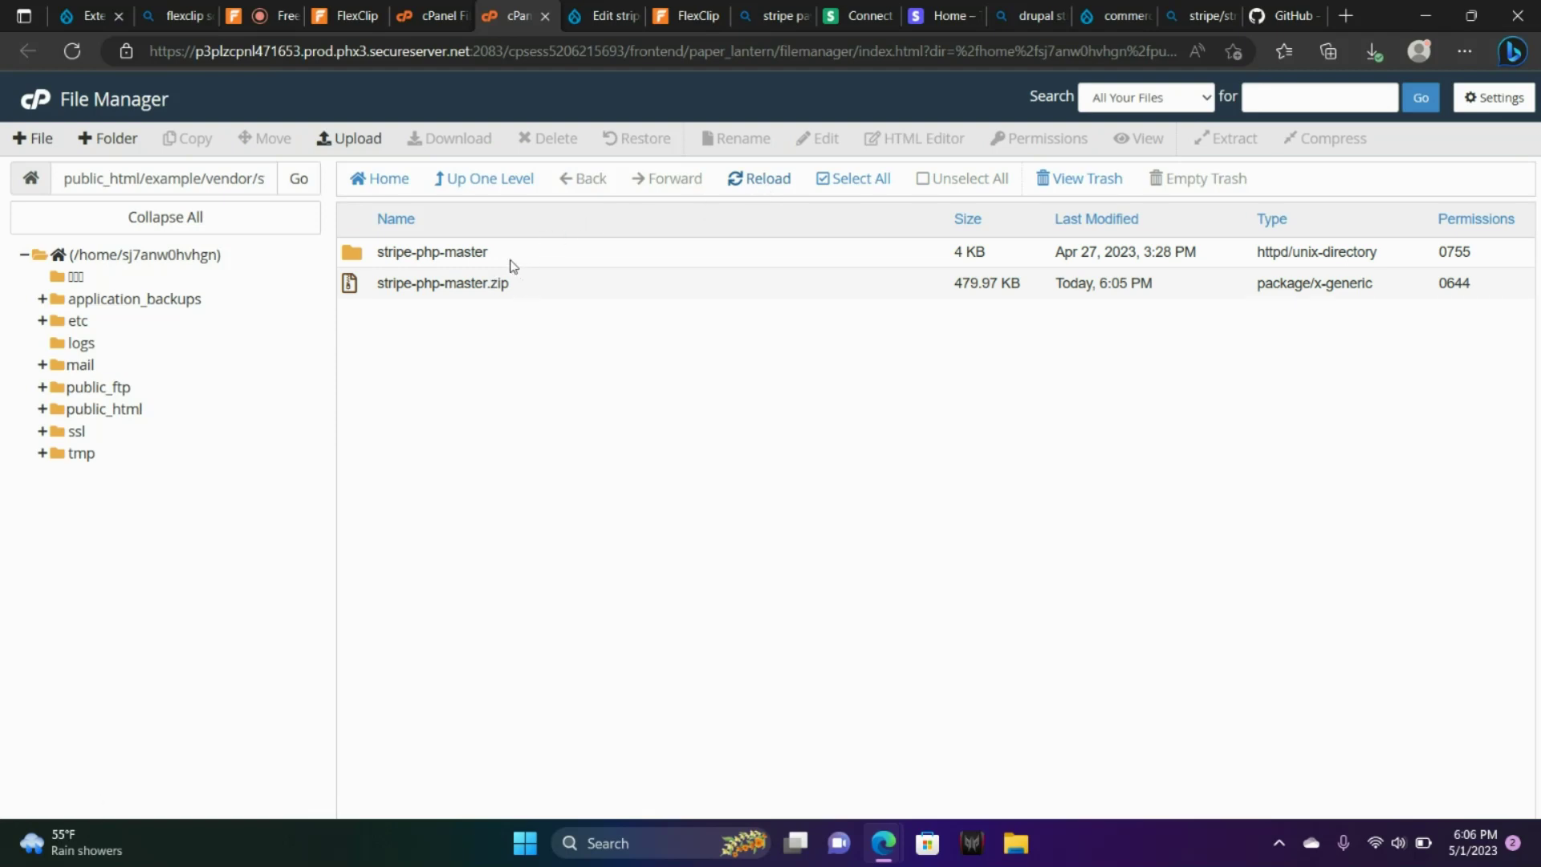
Rename the extracted stripe-php-master folder to stripe-php.
right_click(514, 265)
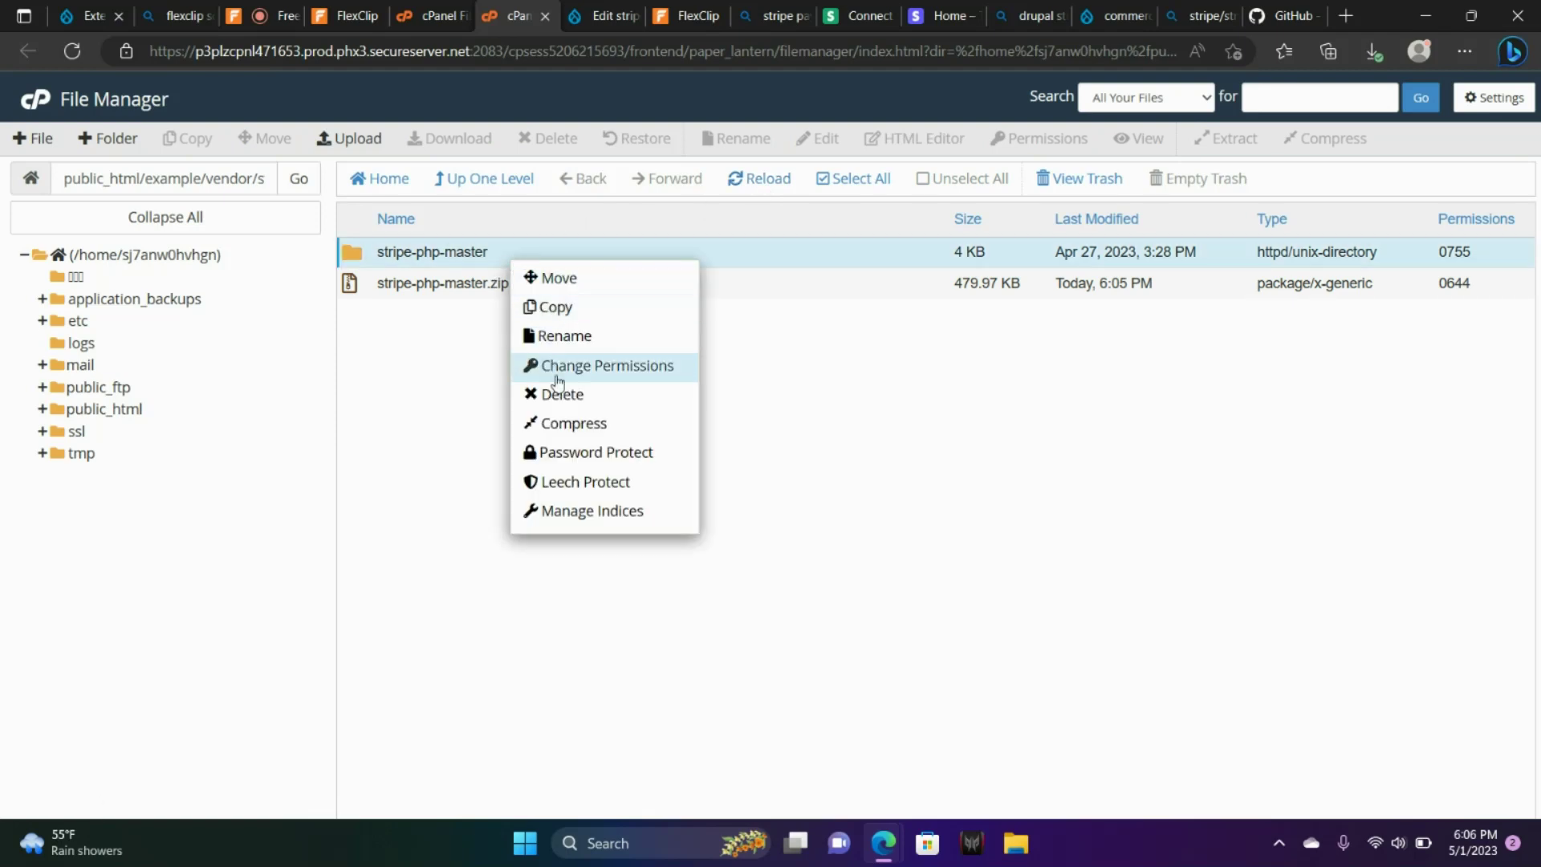
click(569, 337)
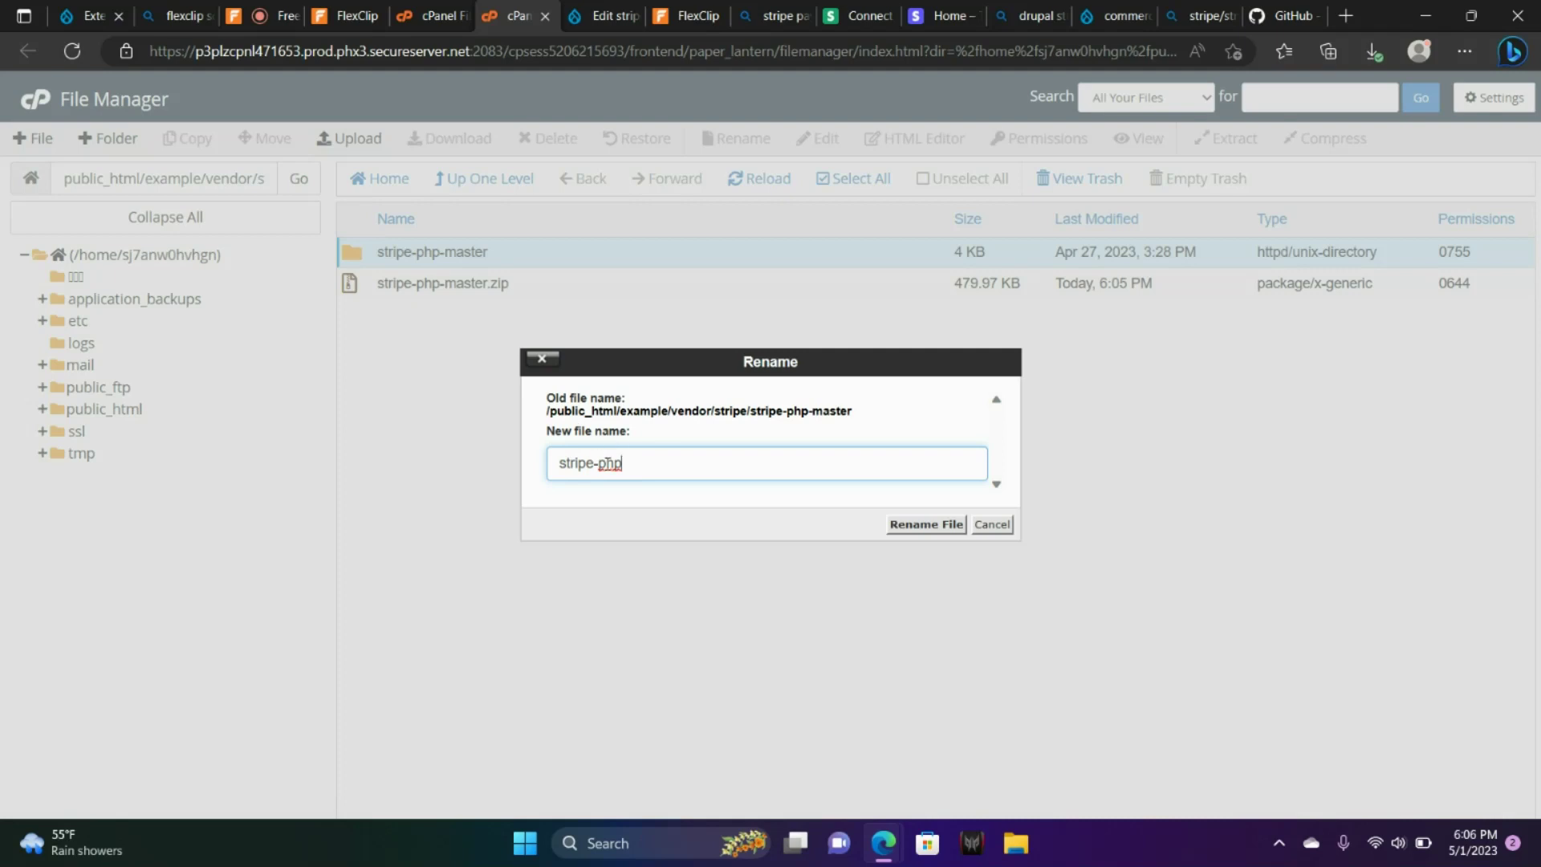
click(903, 528)
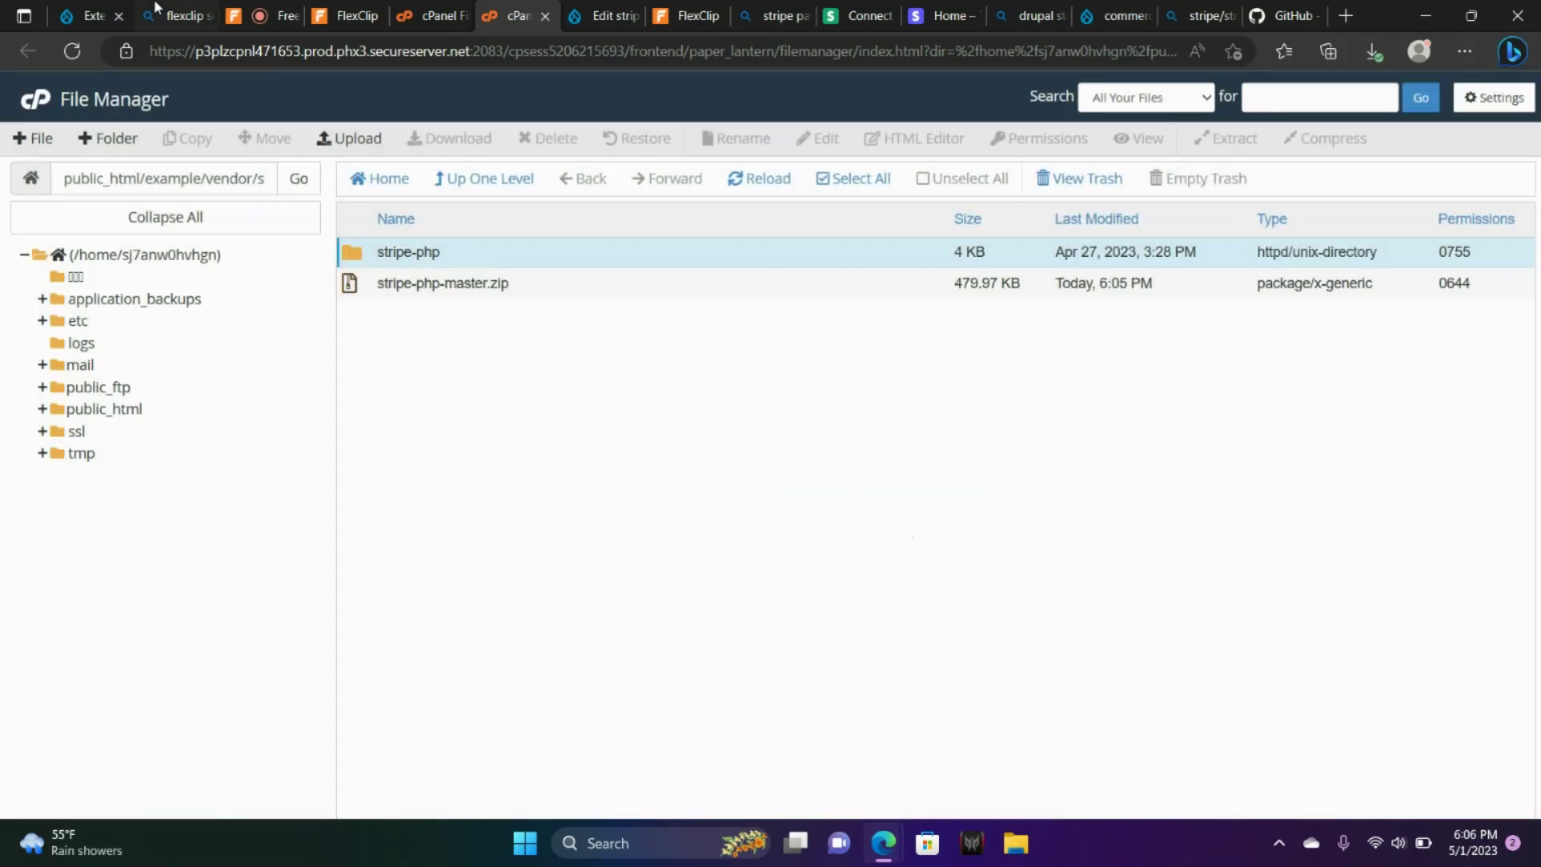
click(1117, 15)
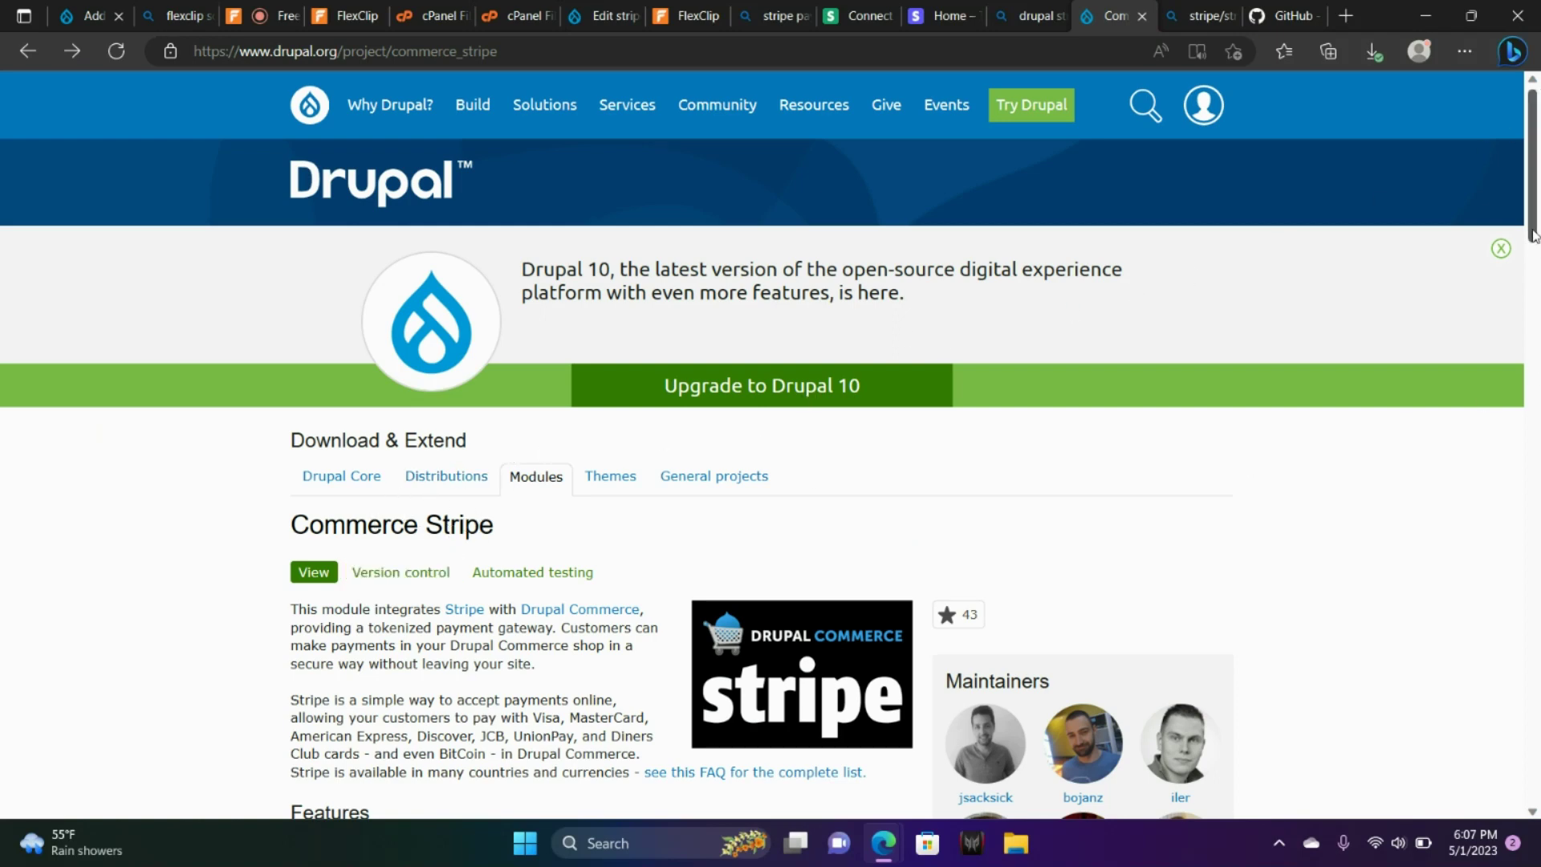
Copy the commerce_stripe 8.x-1.0 tar.gz download link, then go to the Drupal Reports page.
drag(1533, 234, 1533, 616)
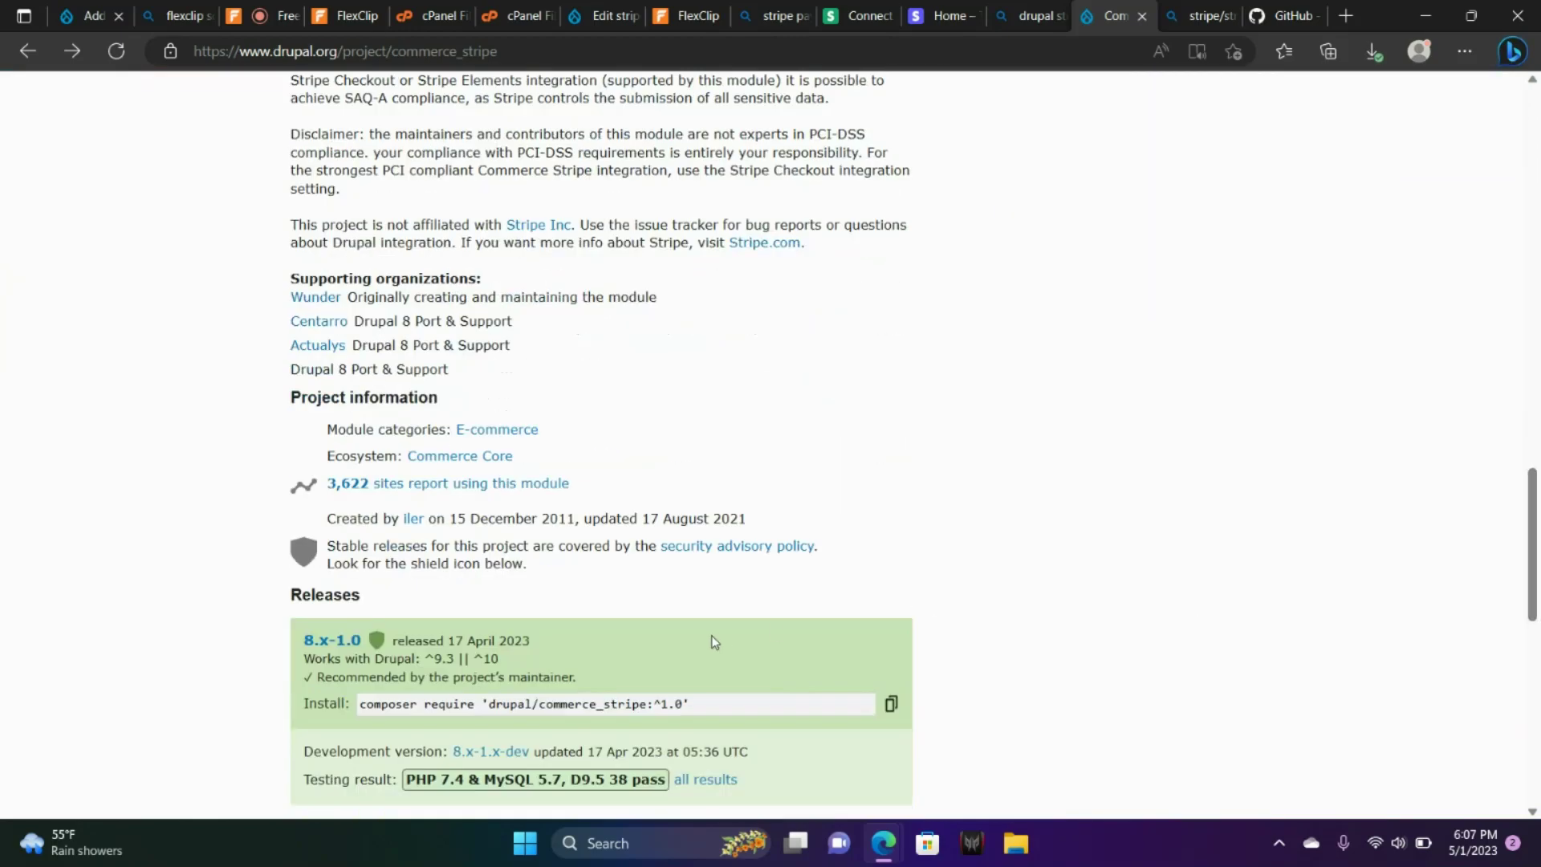
click(332, 647)
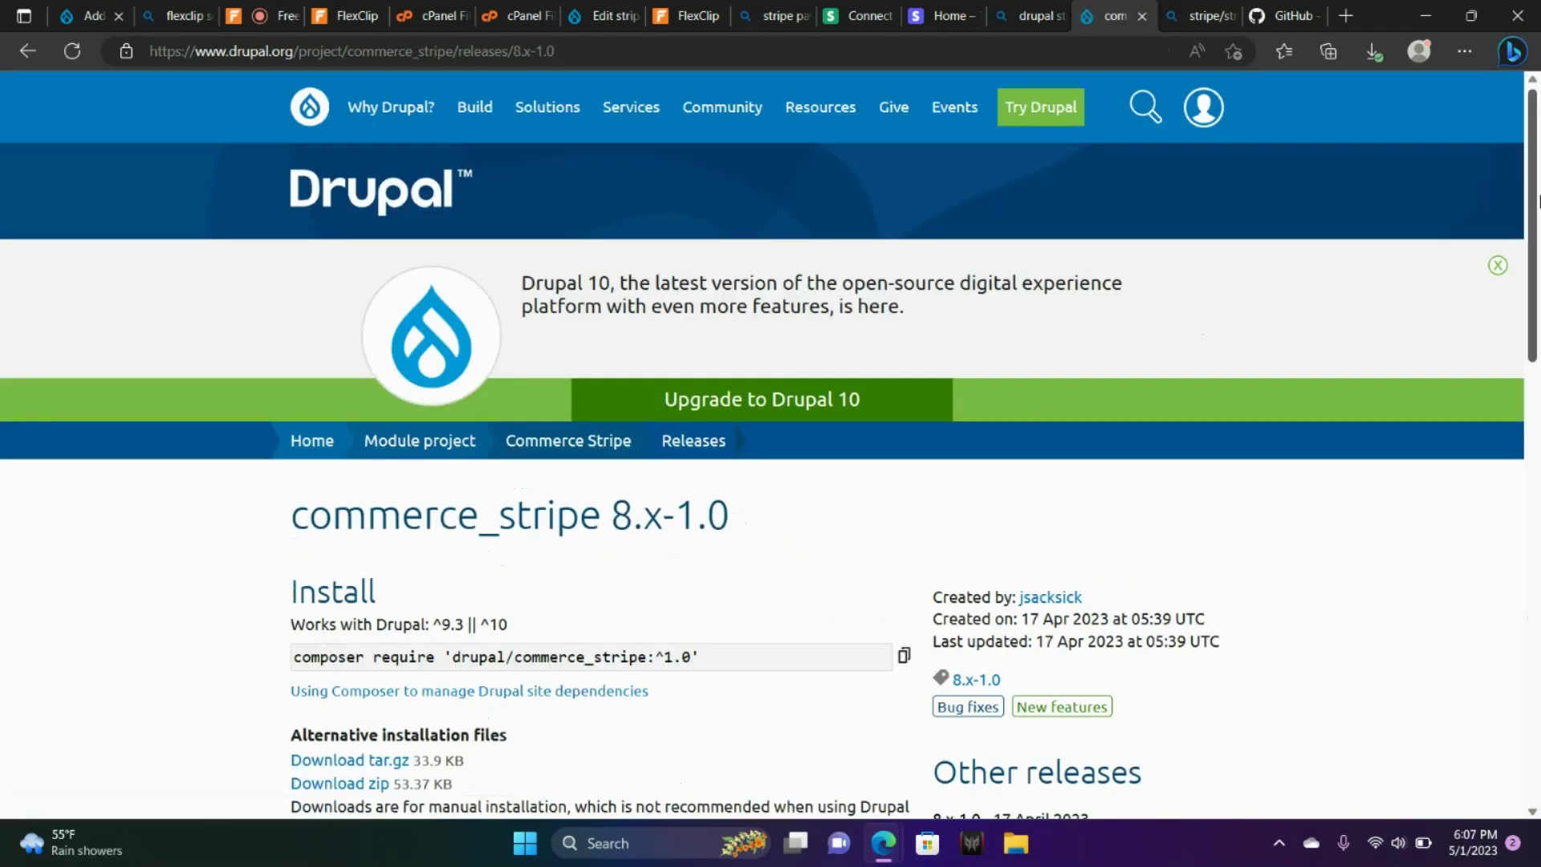
scroll(1534, 273, down, 2)
scroll(1536, 272, down, 1)
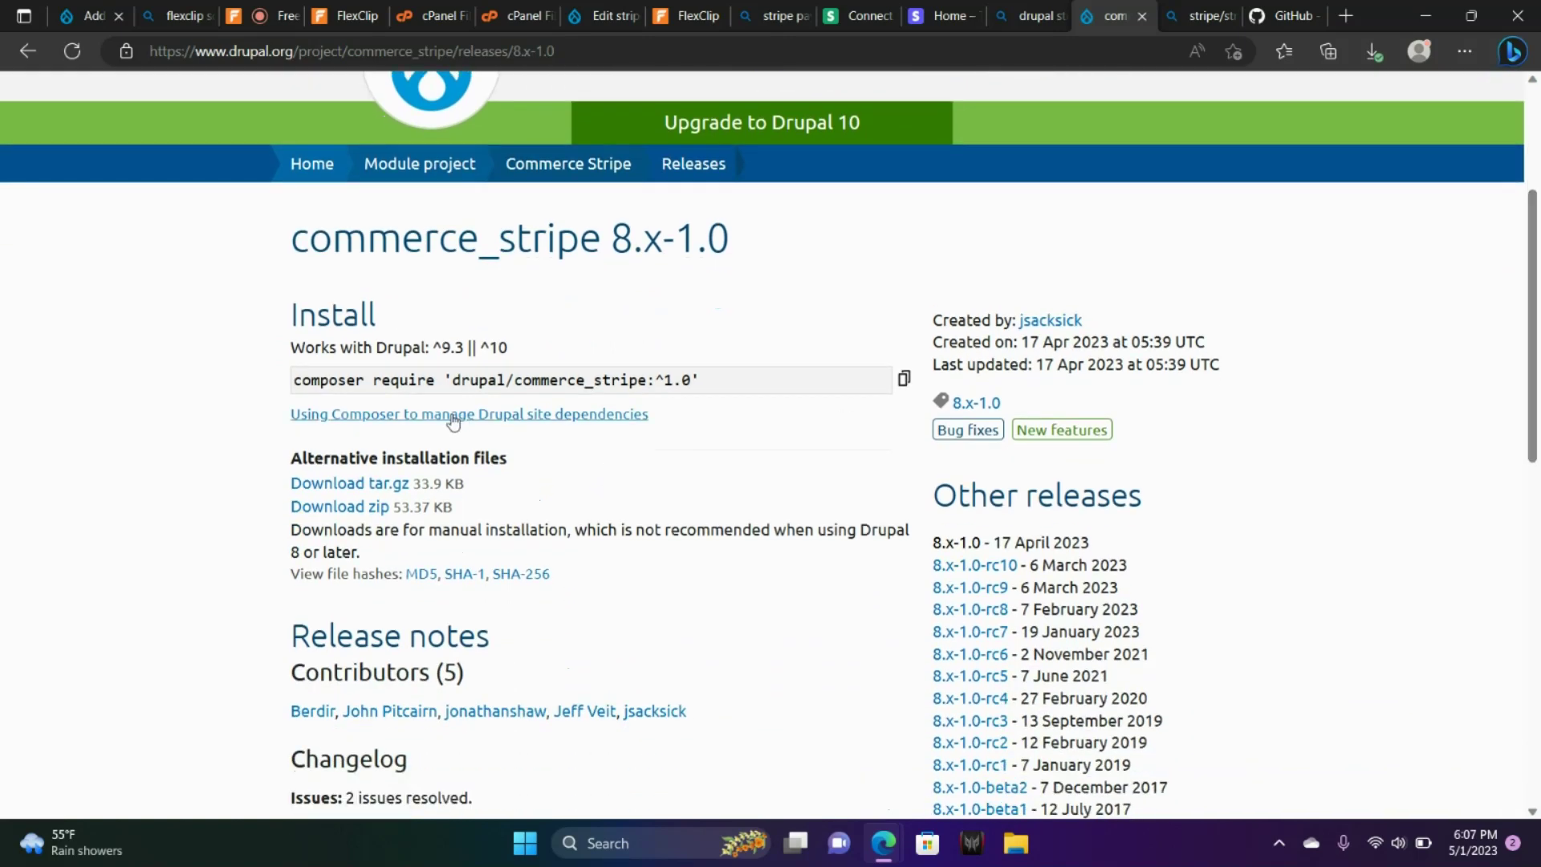
right_click(394, 491)
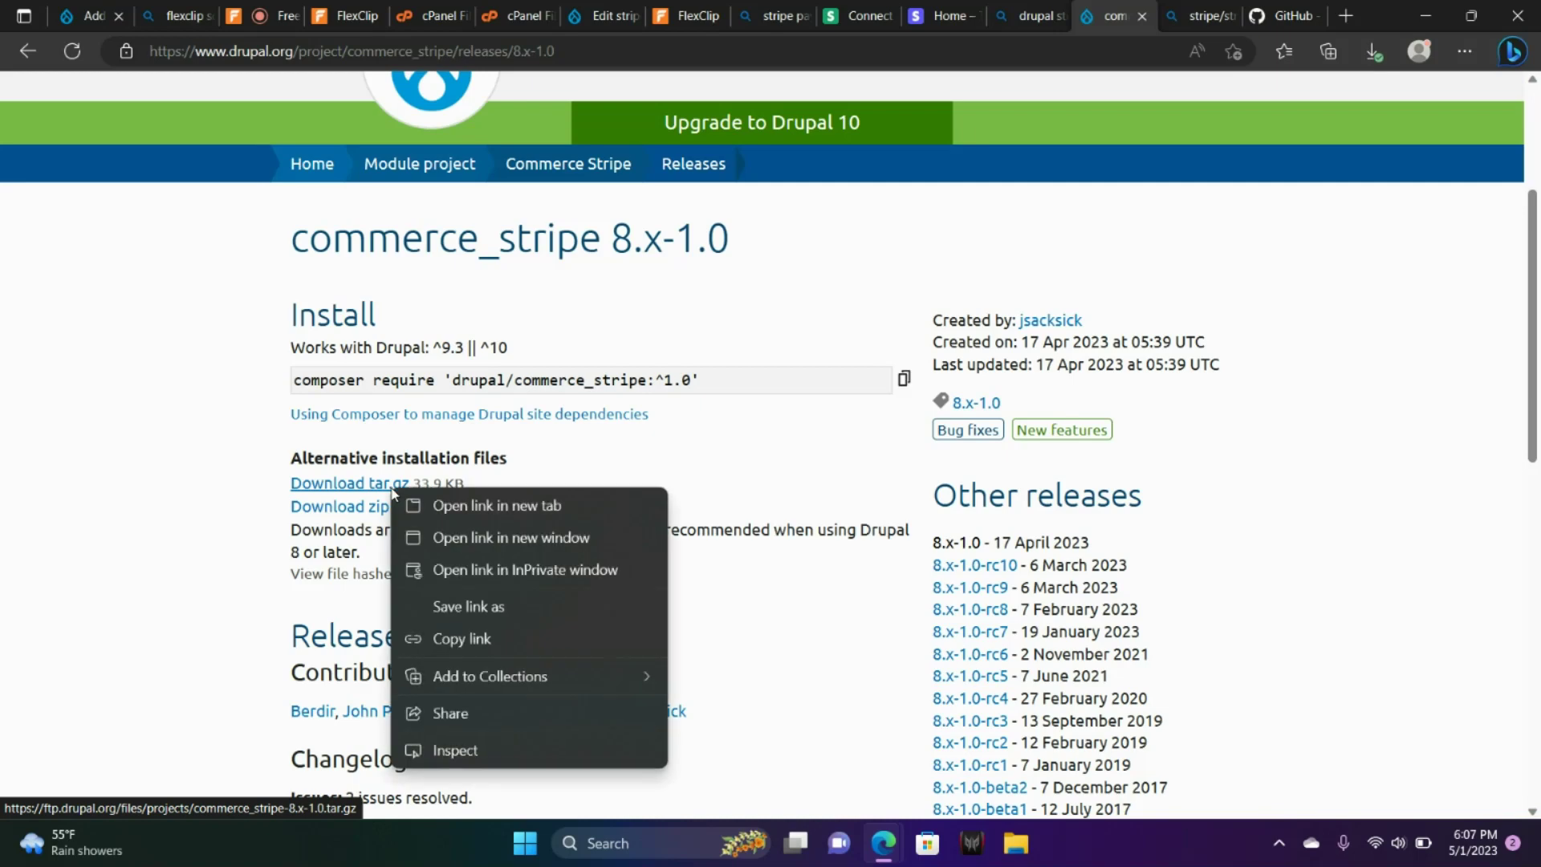
click(461, 640)
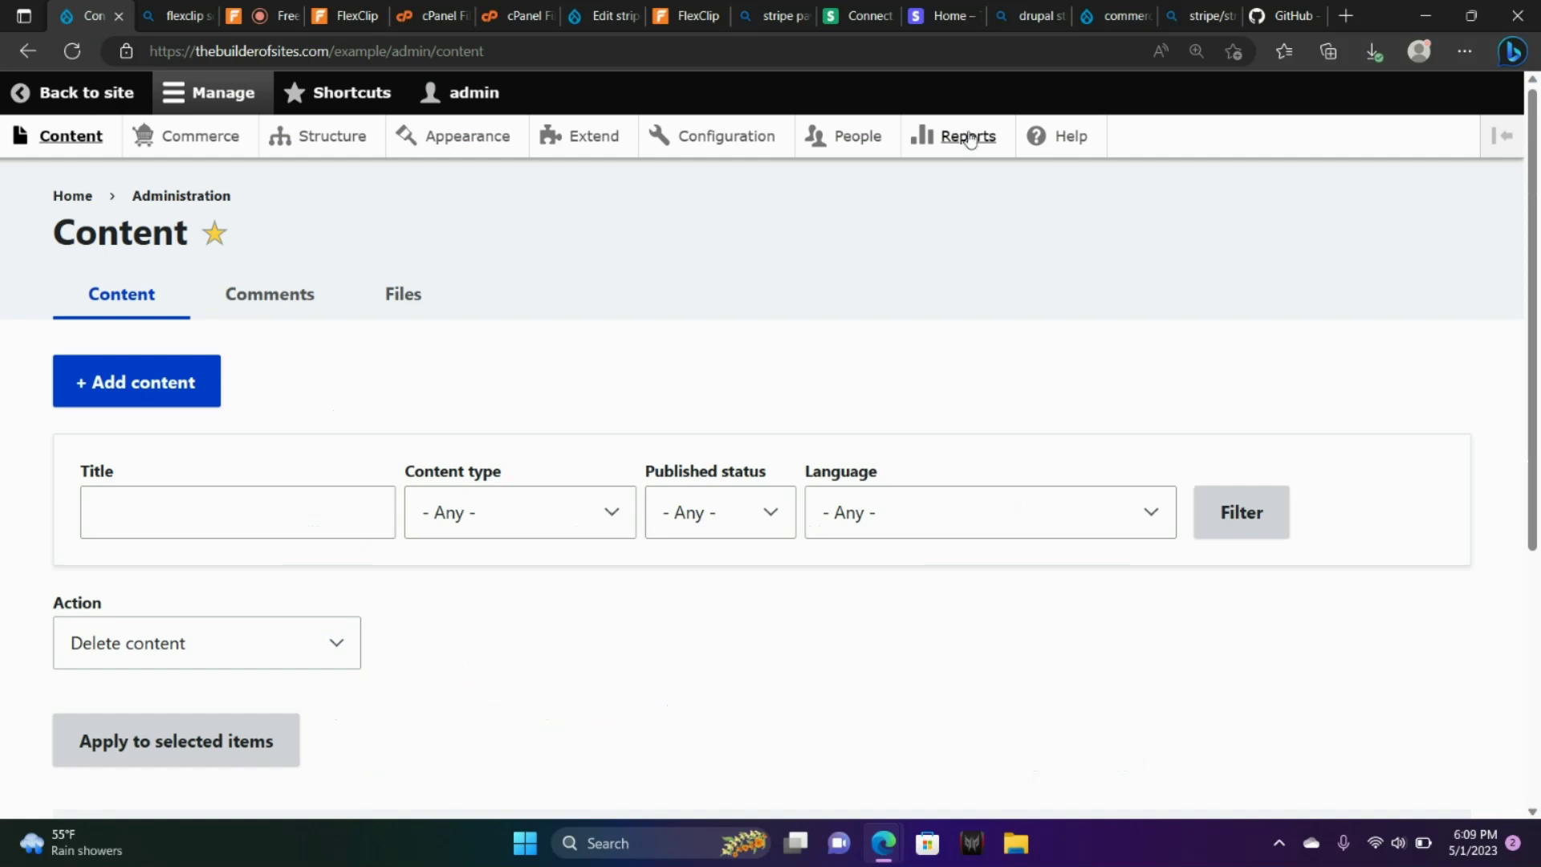
click(956, 138)
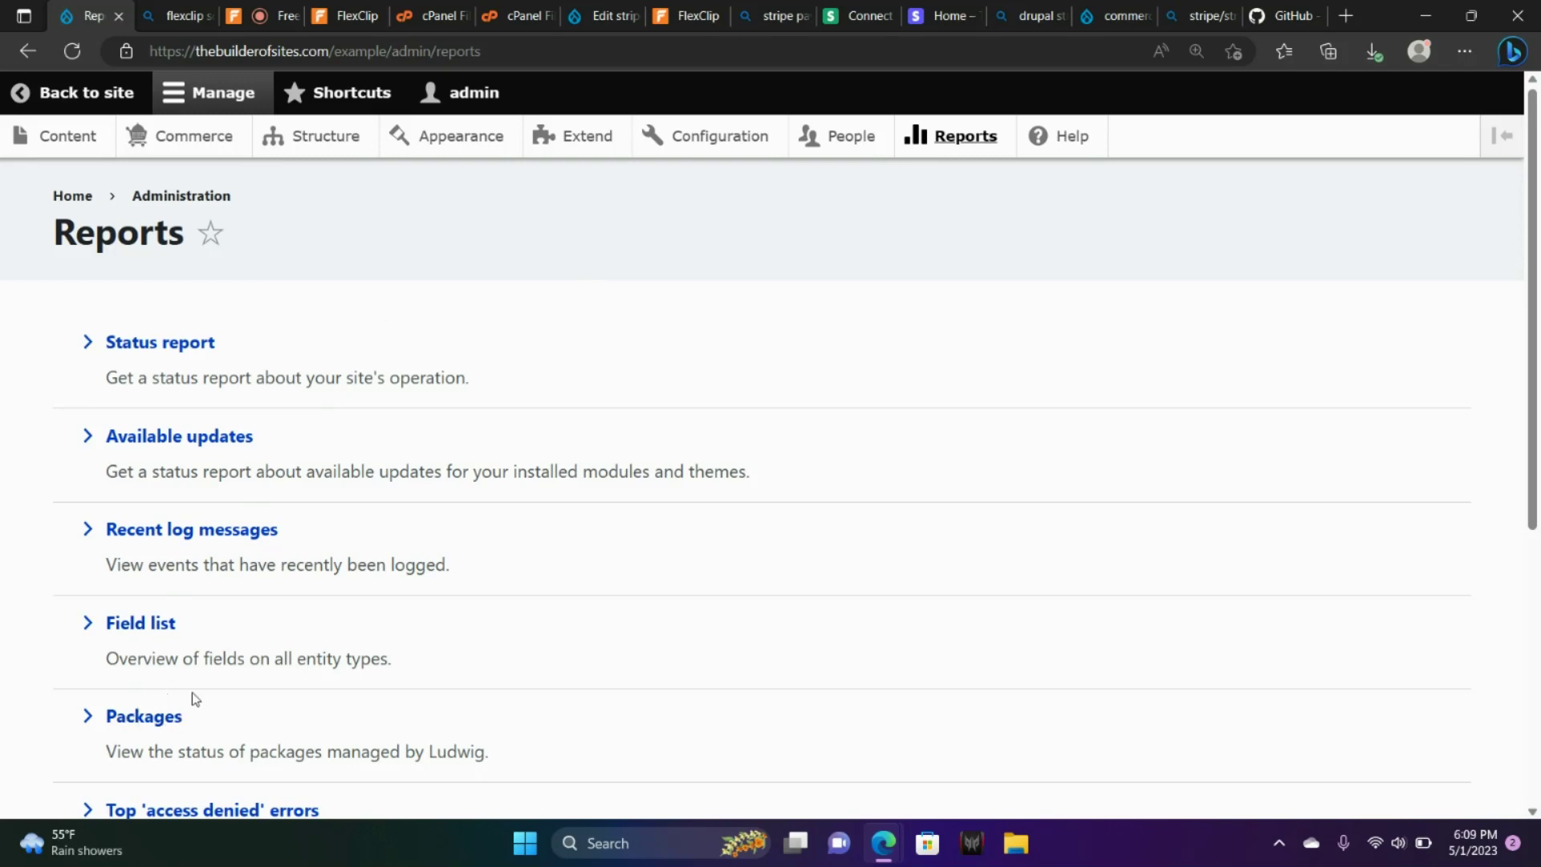
Check the Packages report, then go to the Extend module list.
click(141, 726)
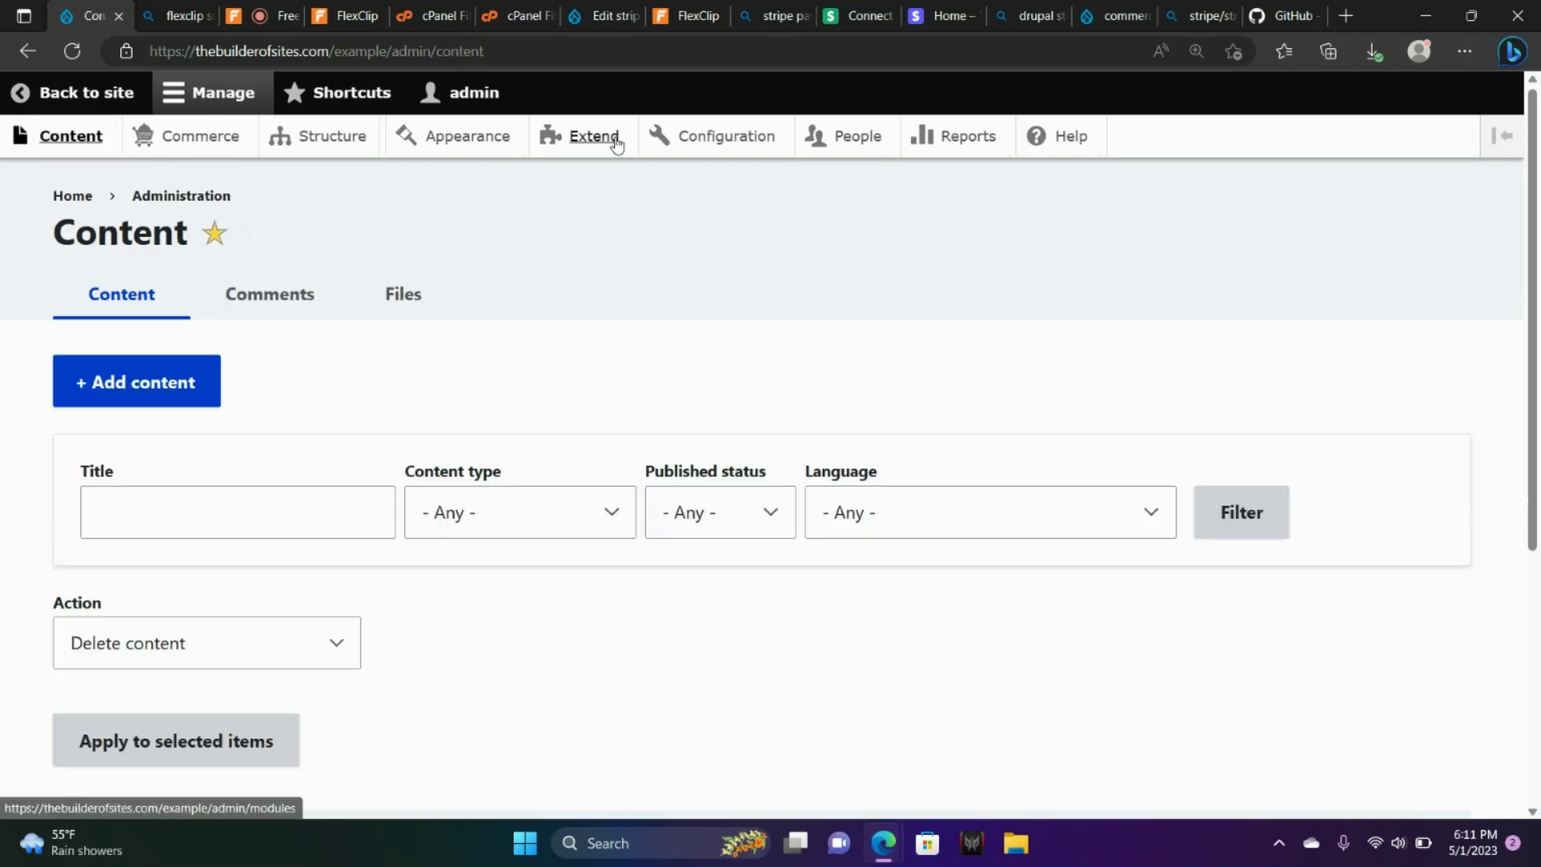
click(615, 141)
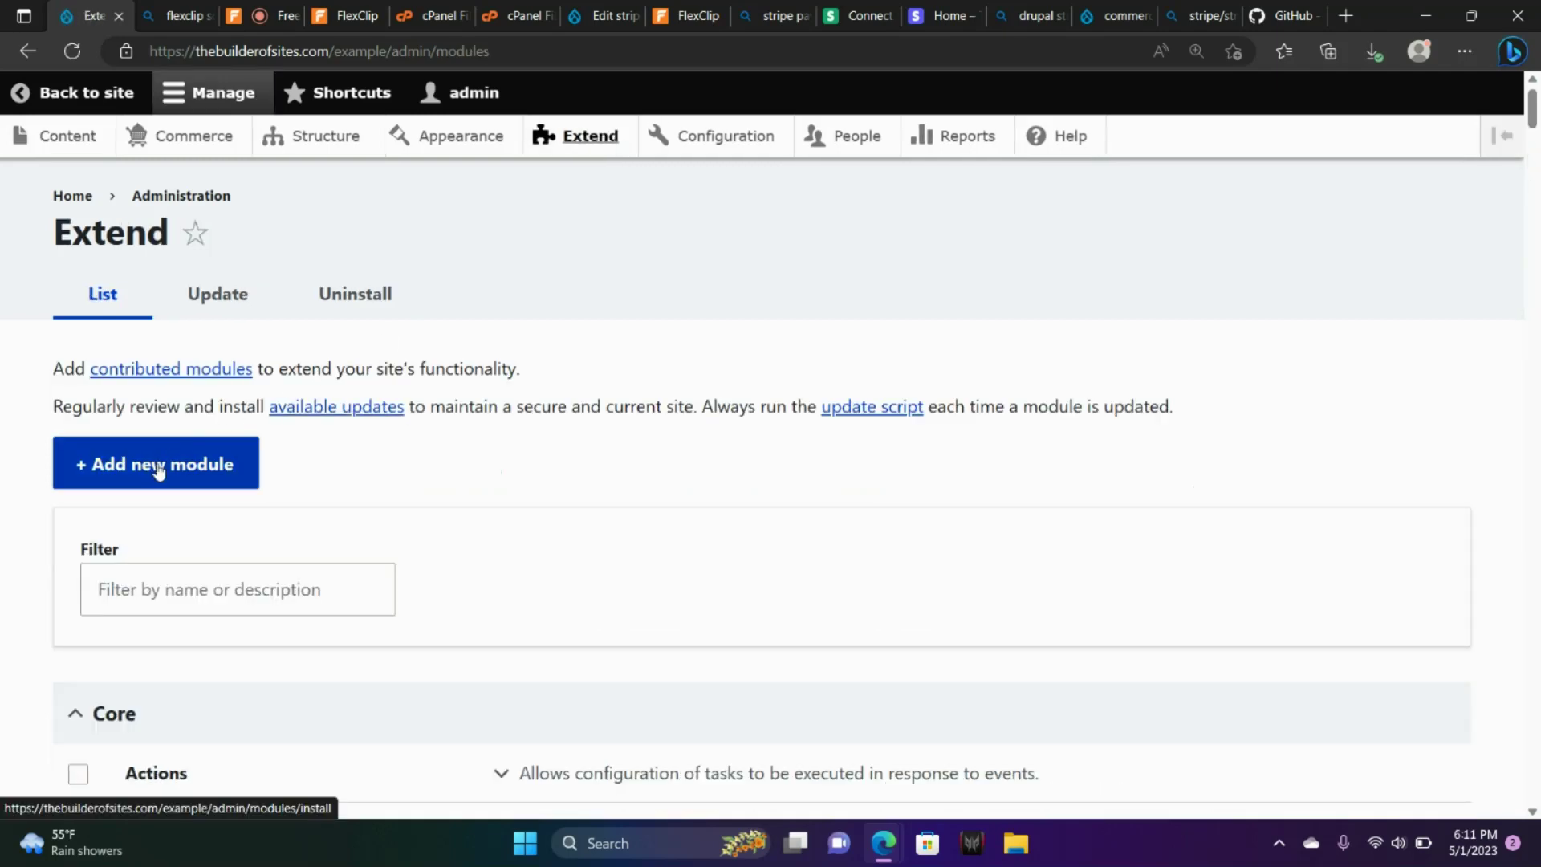
Add commerce_stripe 8.x-1.0 by pasting its tar.gz URL into Add new module's URL field.
click(162, 464)
click(172, 422)
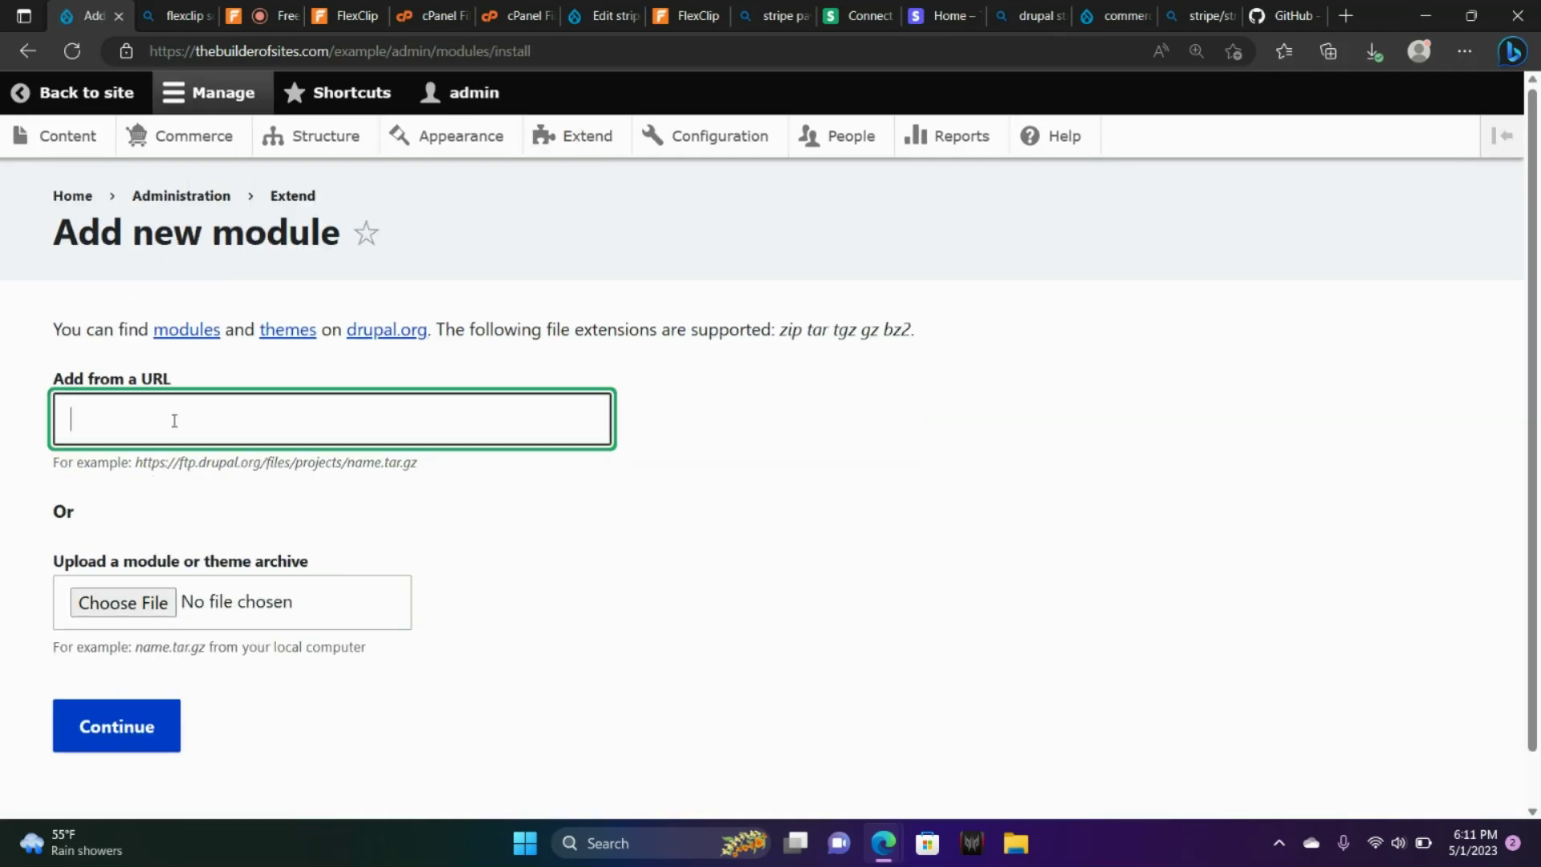
text(https://ftp.drupal.org/files/projects/commerce_stripe-8.x-1.0.tar.gz)
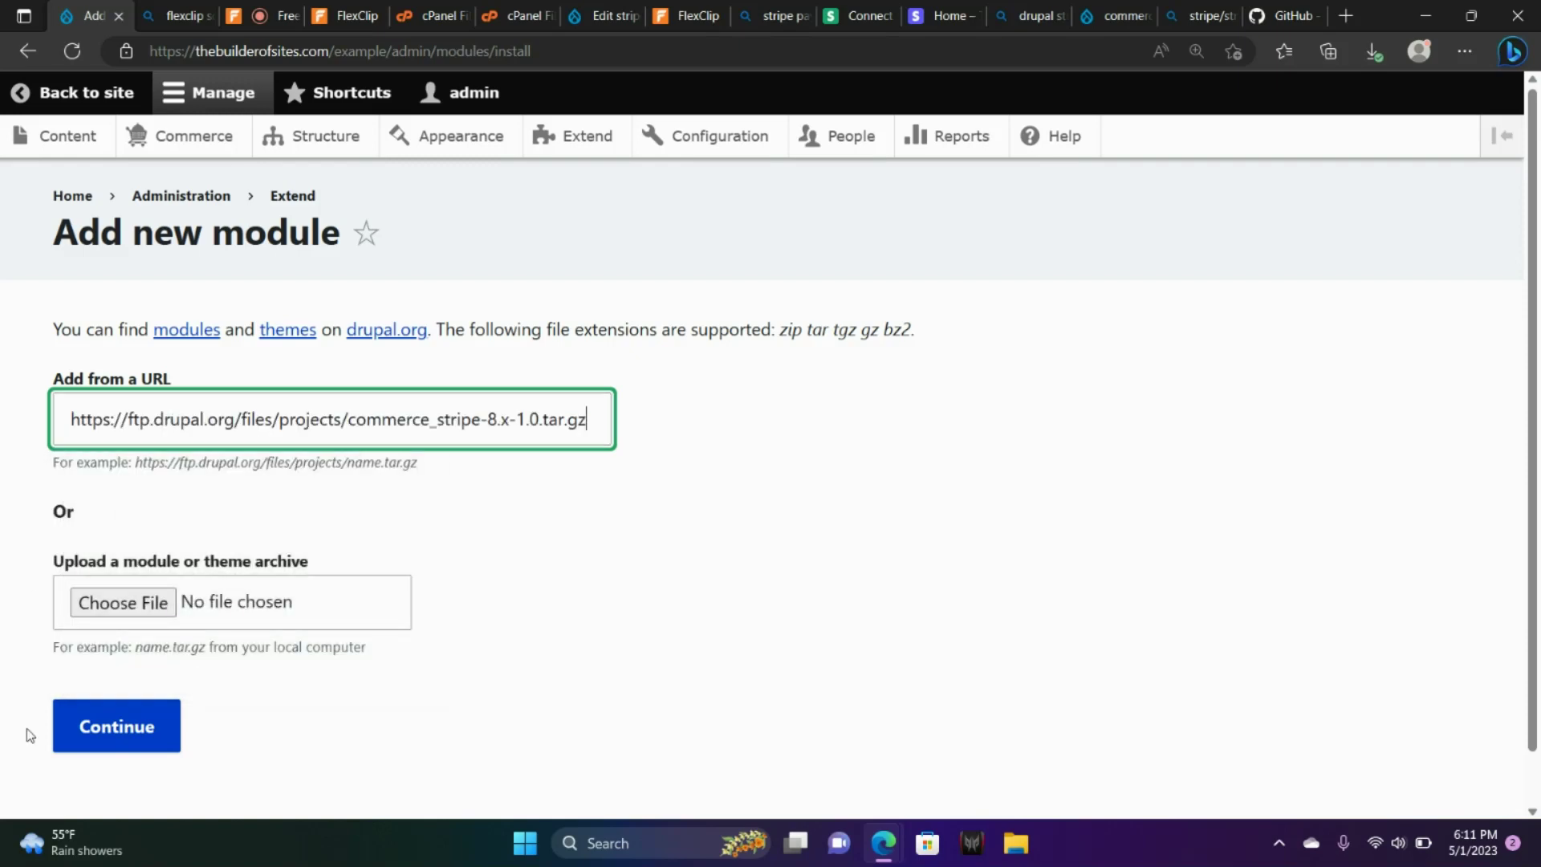
click(99, 727)
click(29, 52)
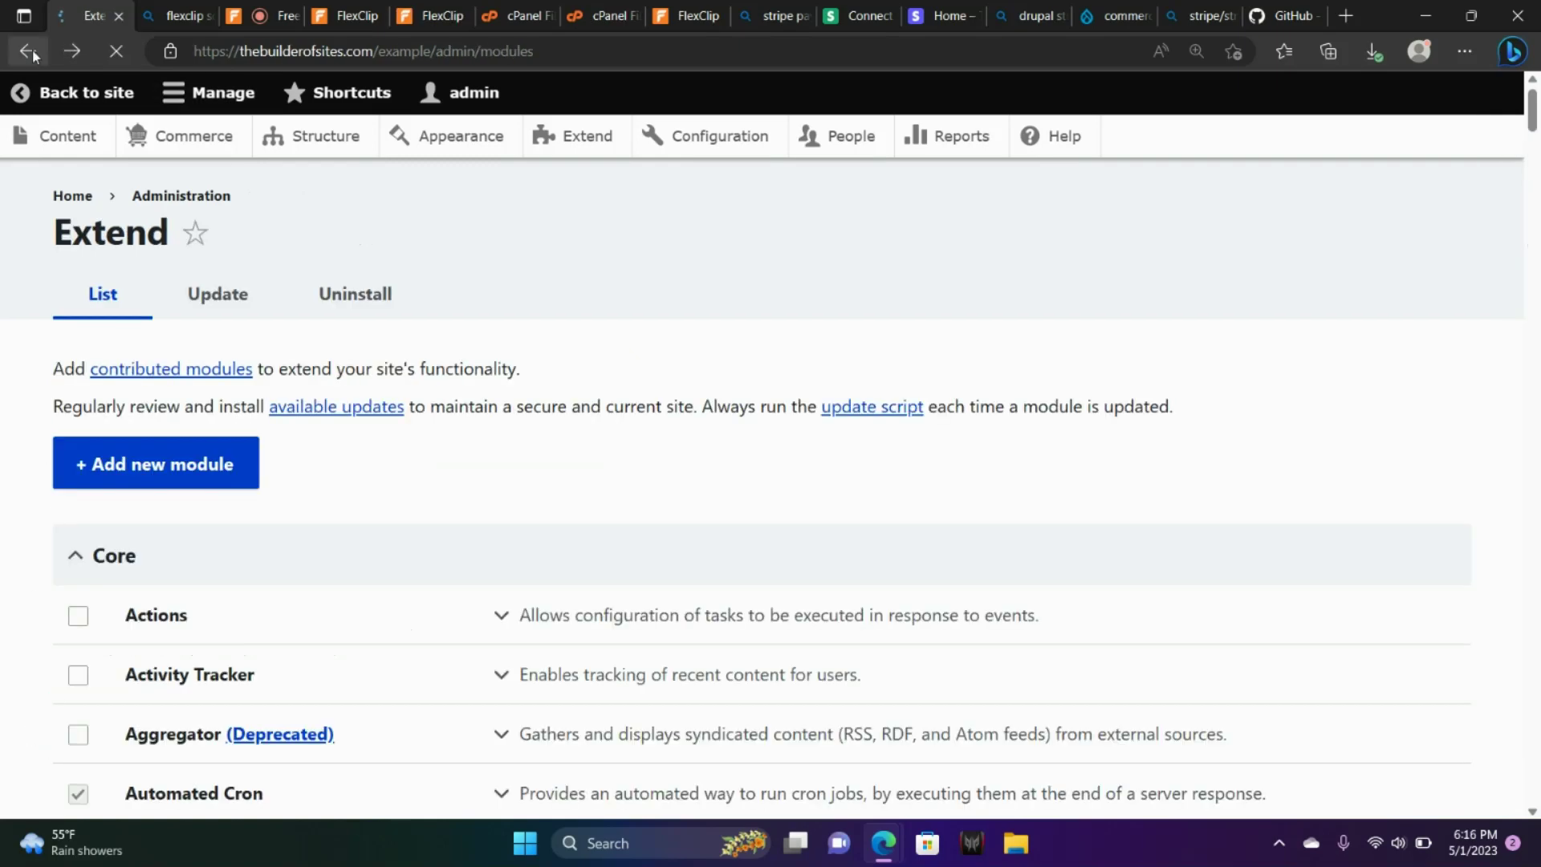
Filter the Extend list by 'stripe', tick Commerce Stripe, and install it.
click(162, 585)
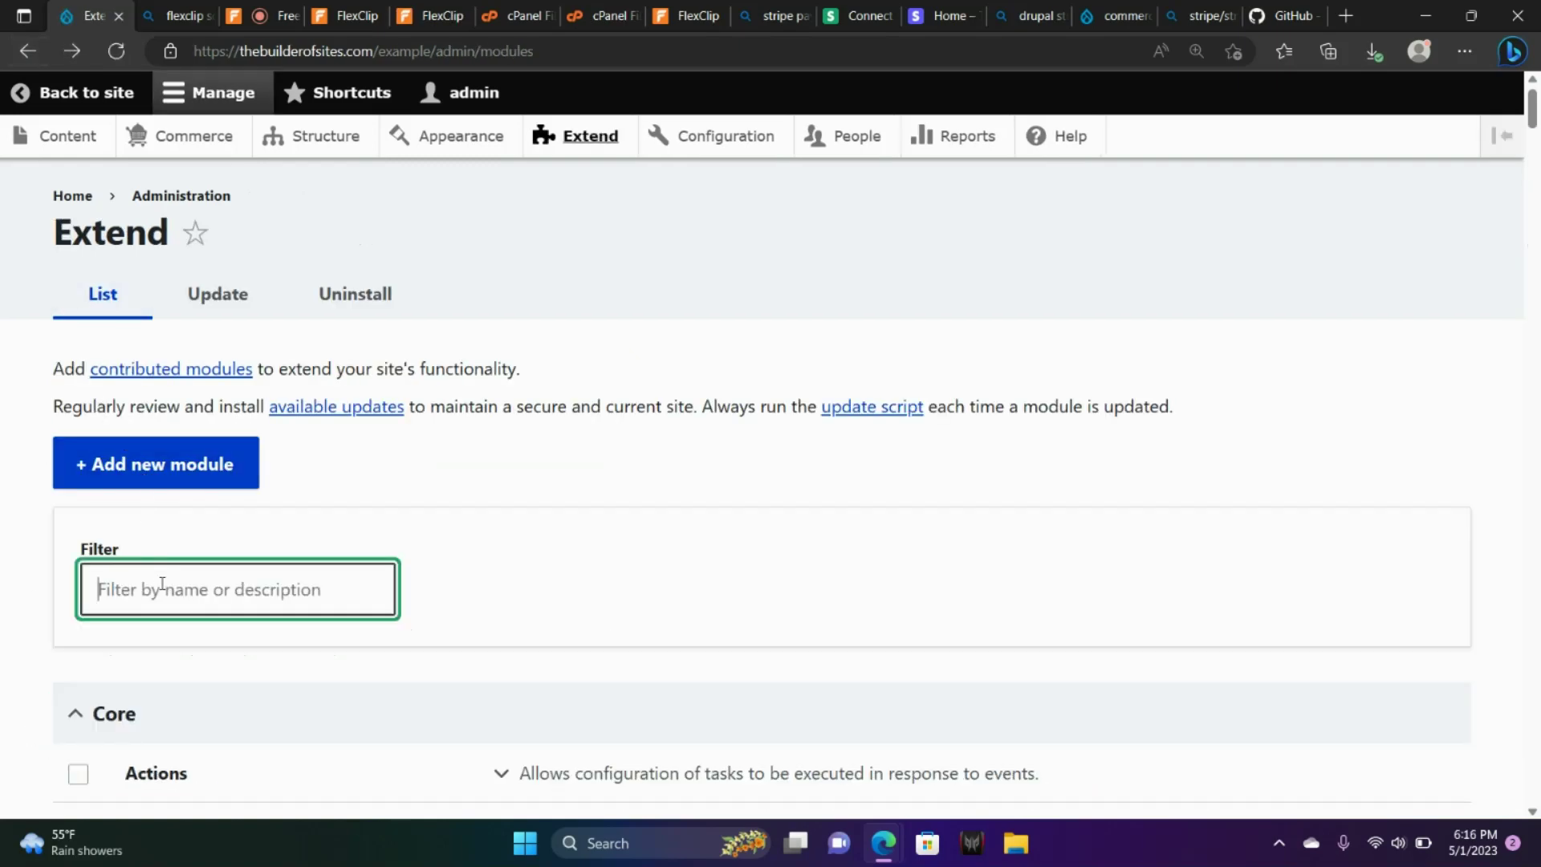
text(strip)
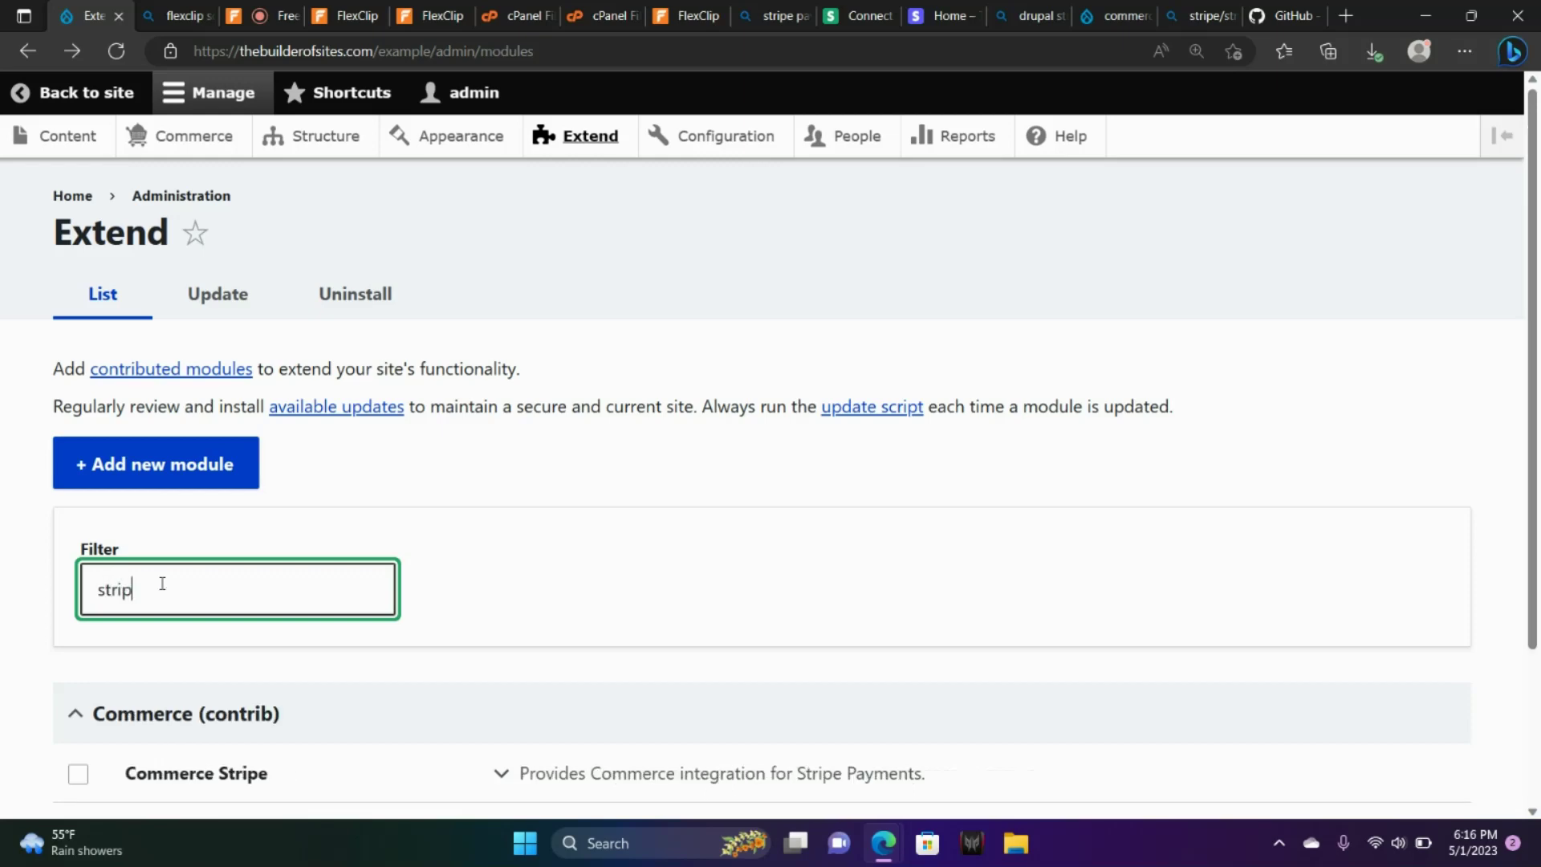
text(e)
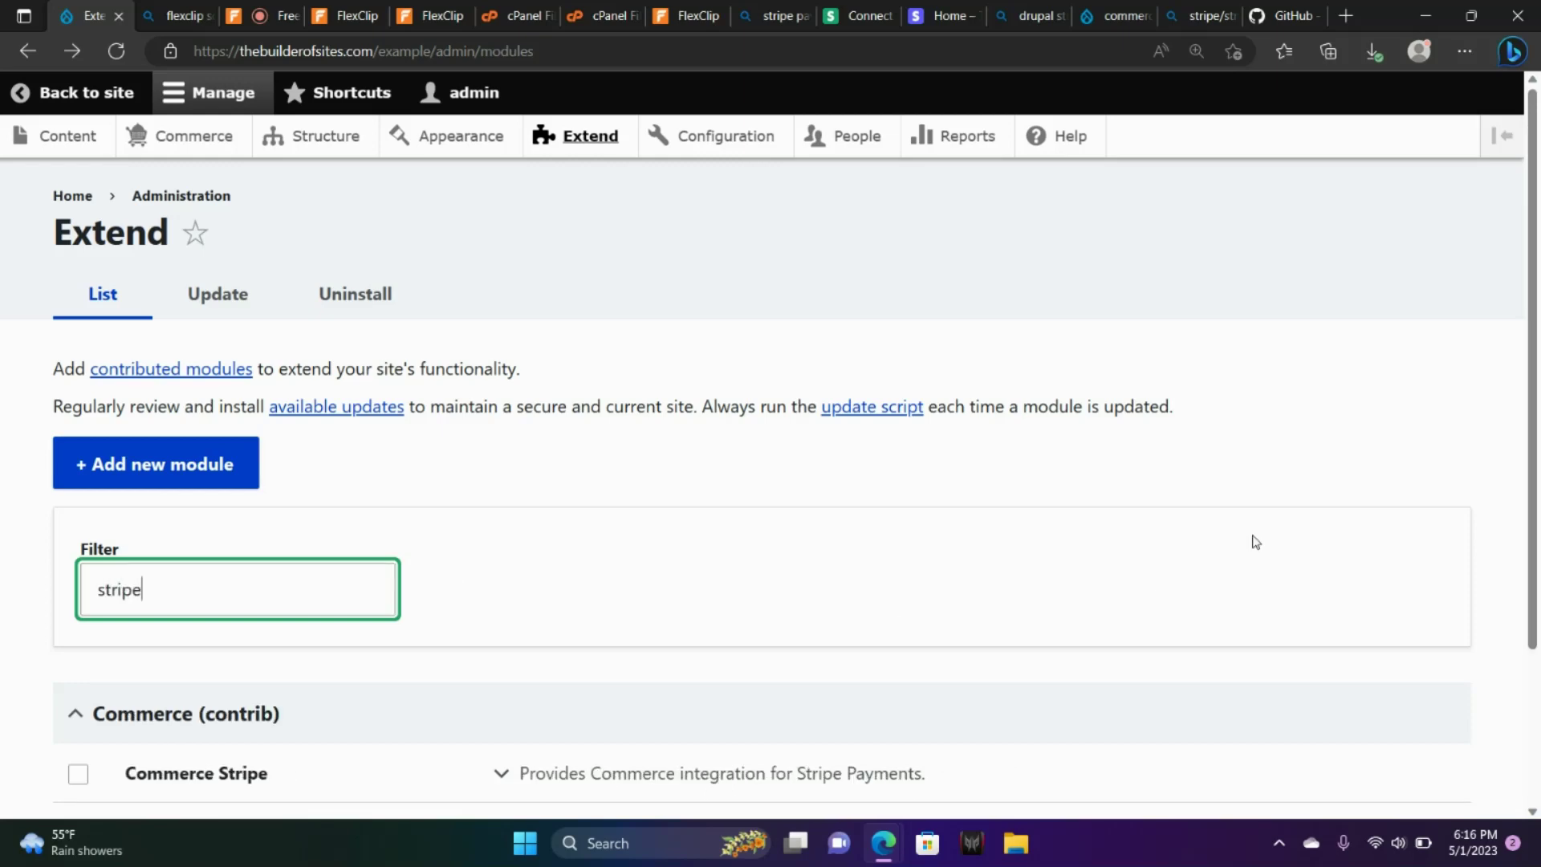
scroll(1536, 506, down, 2)
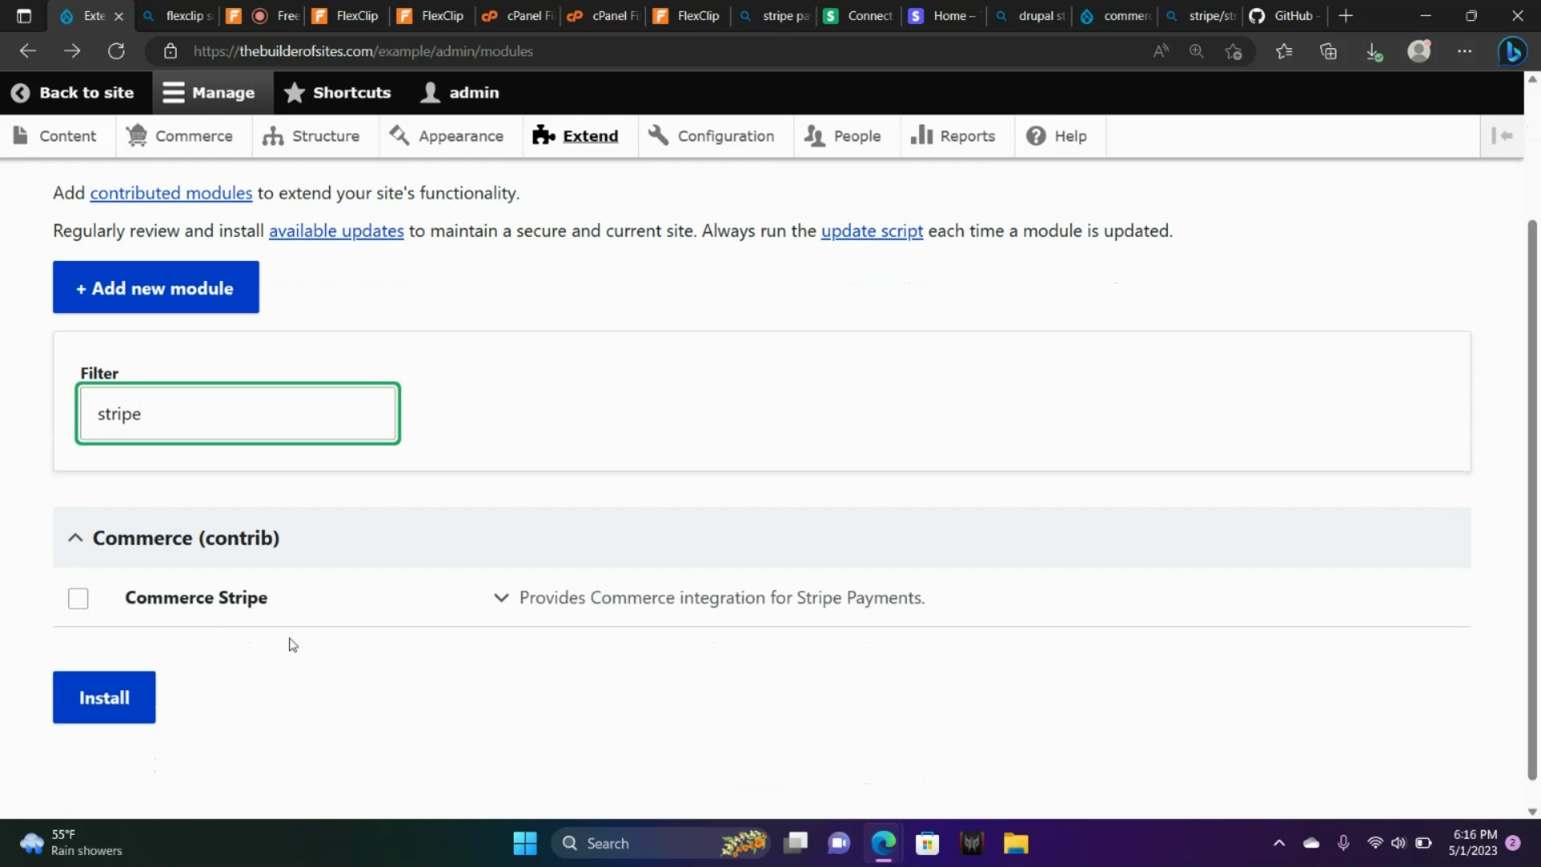
click(77, 598)
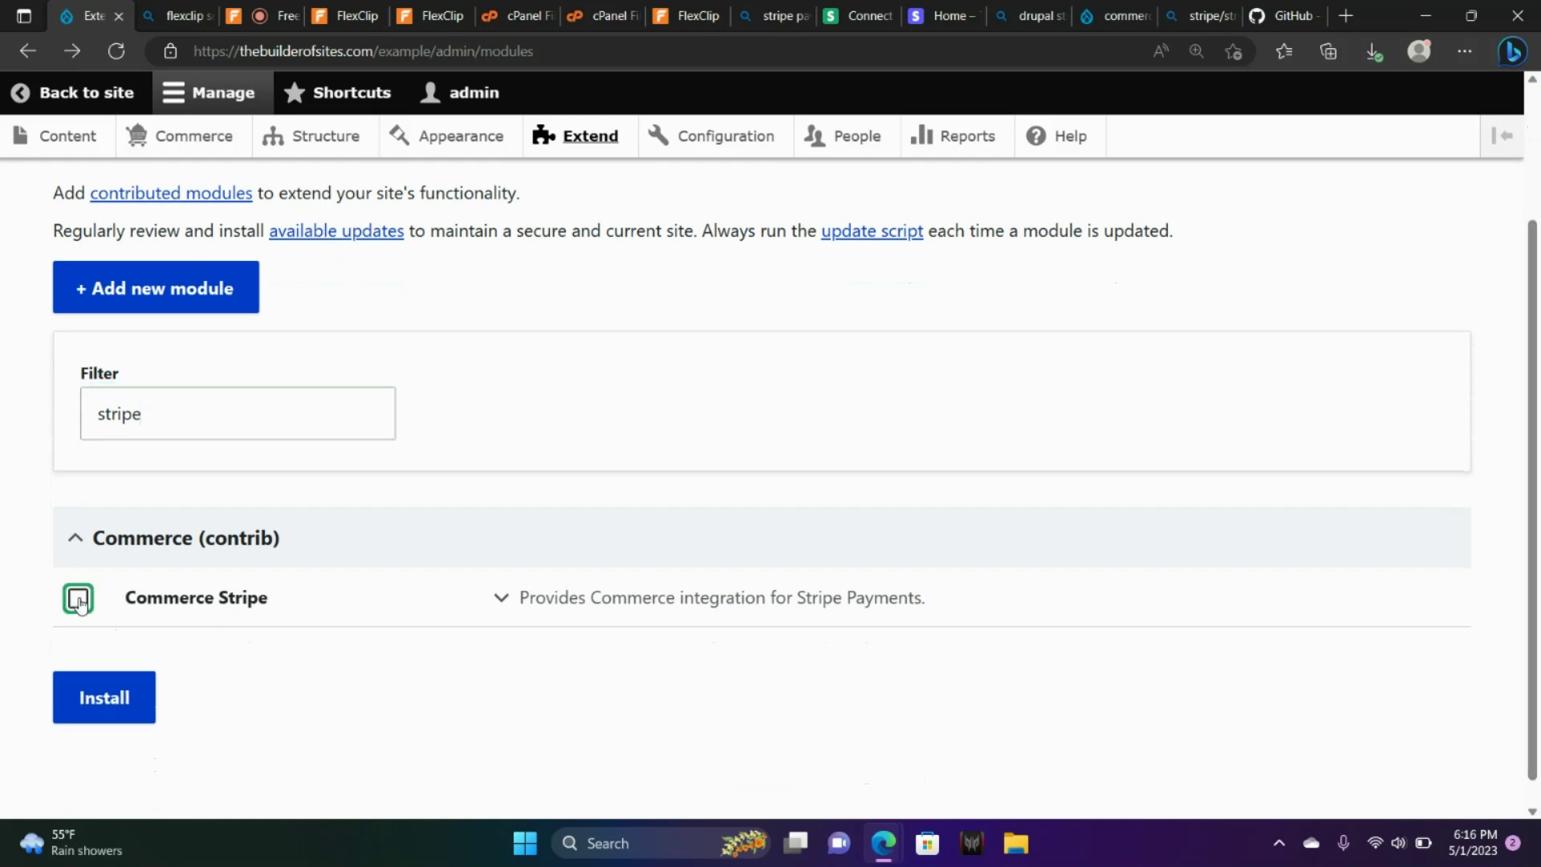
click(115, 704)
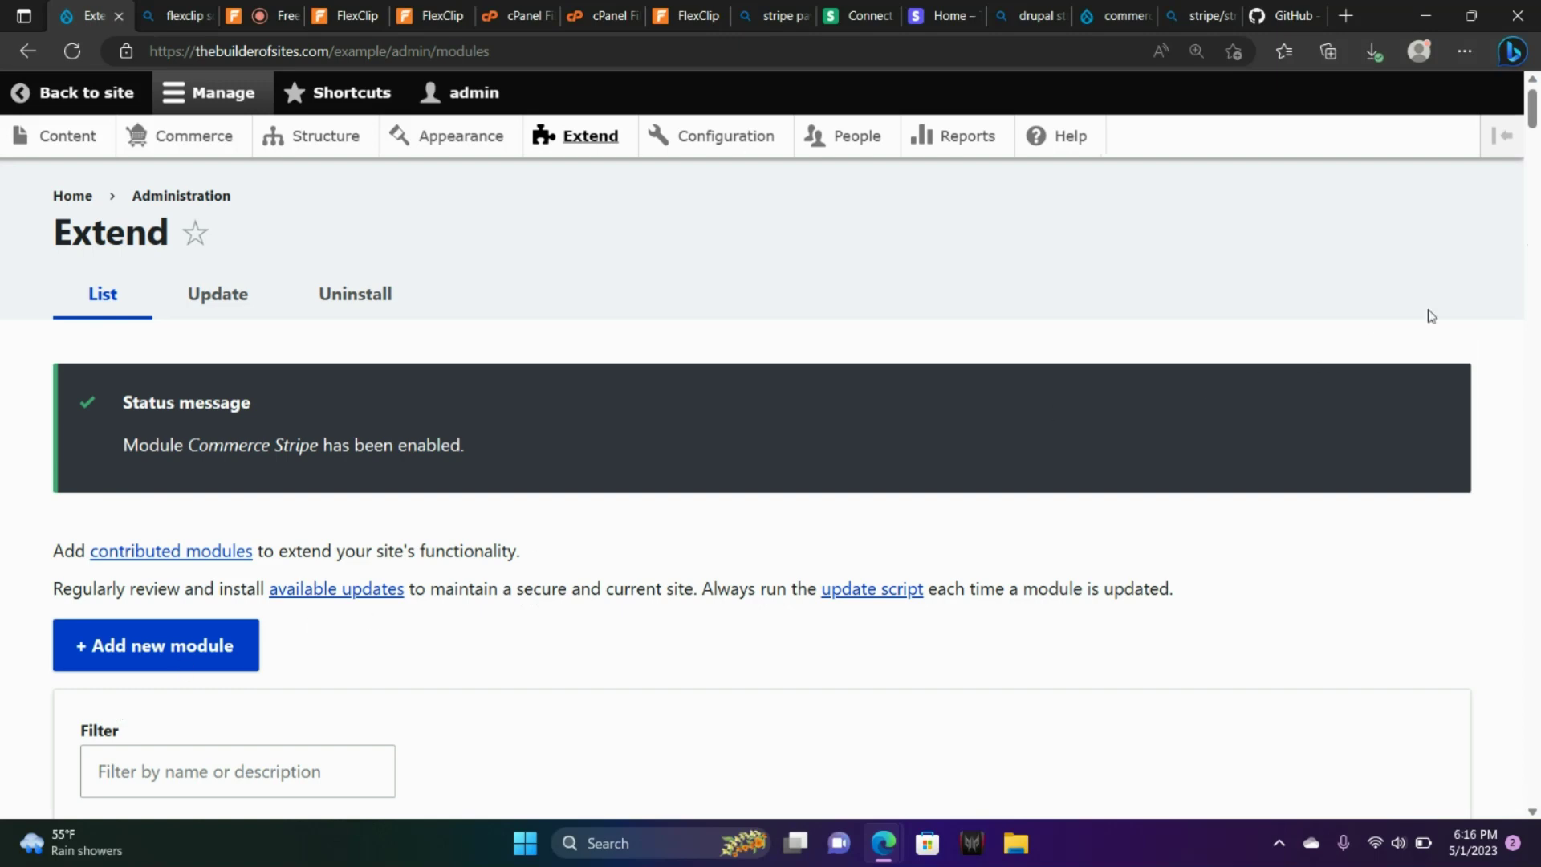
drag(1535, 121, 1535, 138)
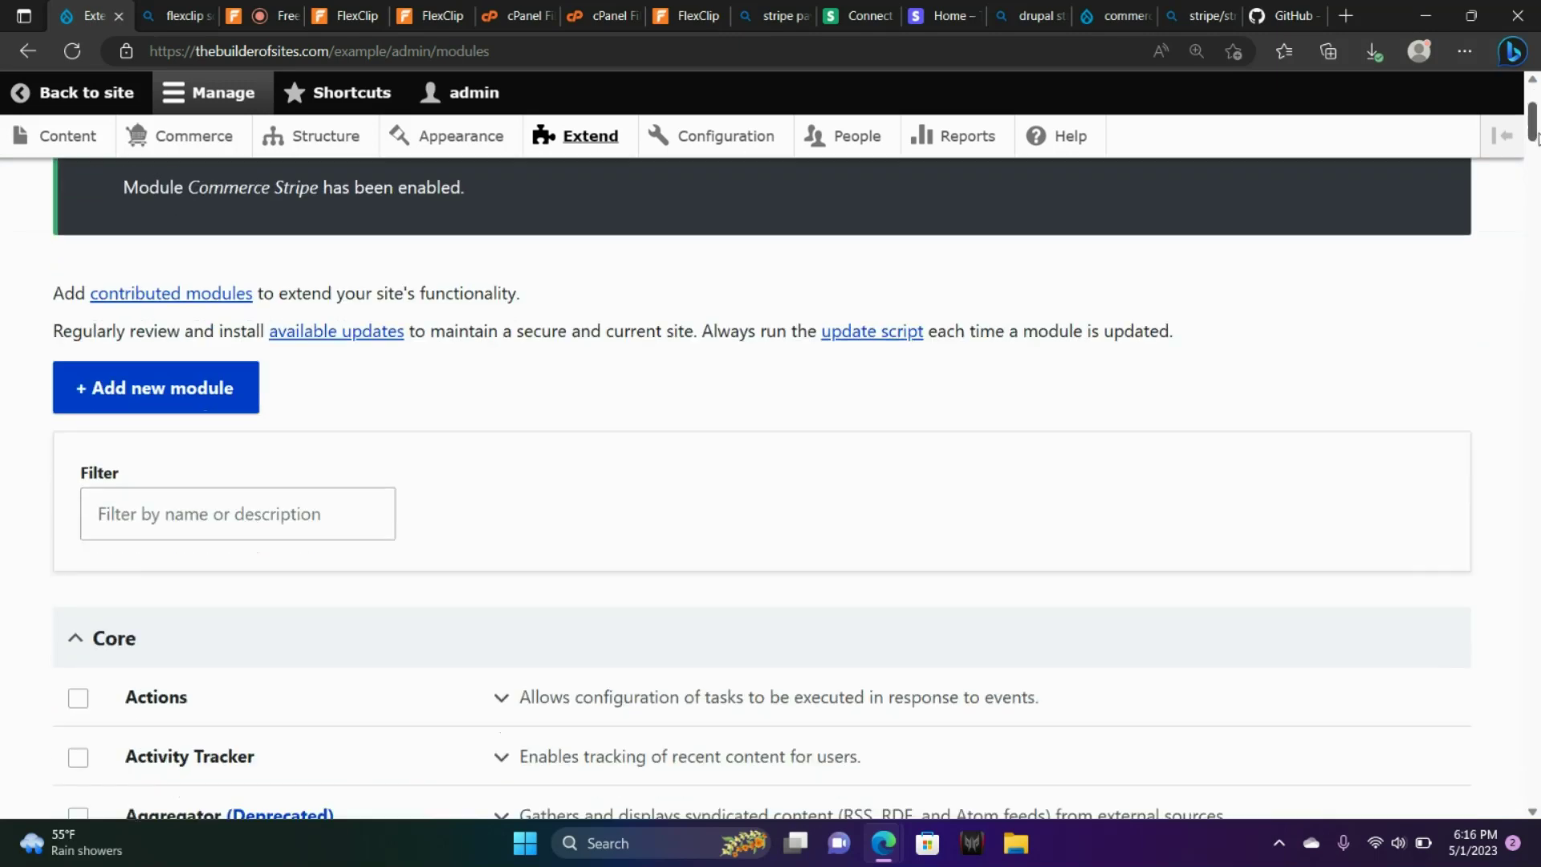
Navigate Commerce > Configuration > Payment gateways to reach the empty gateway list.
click(208, 138)
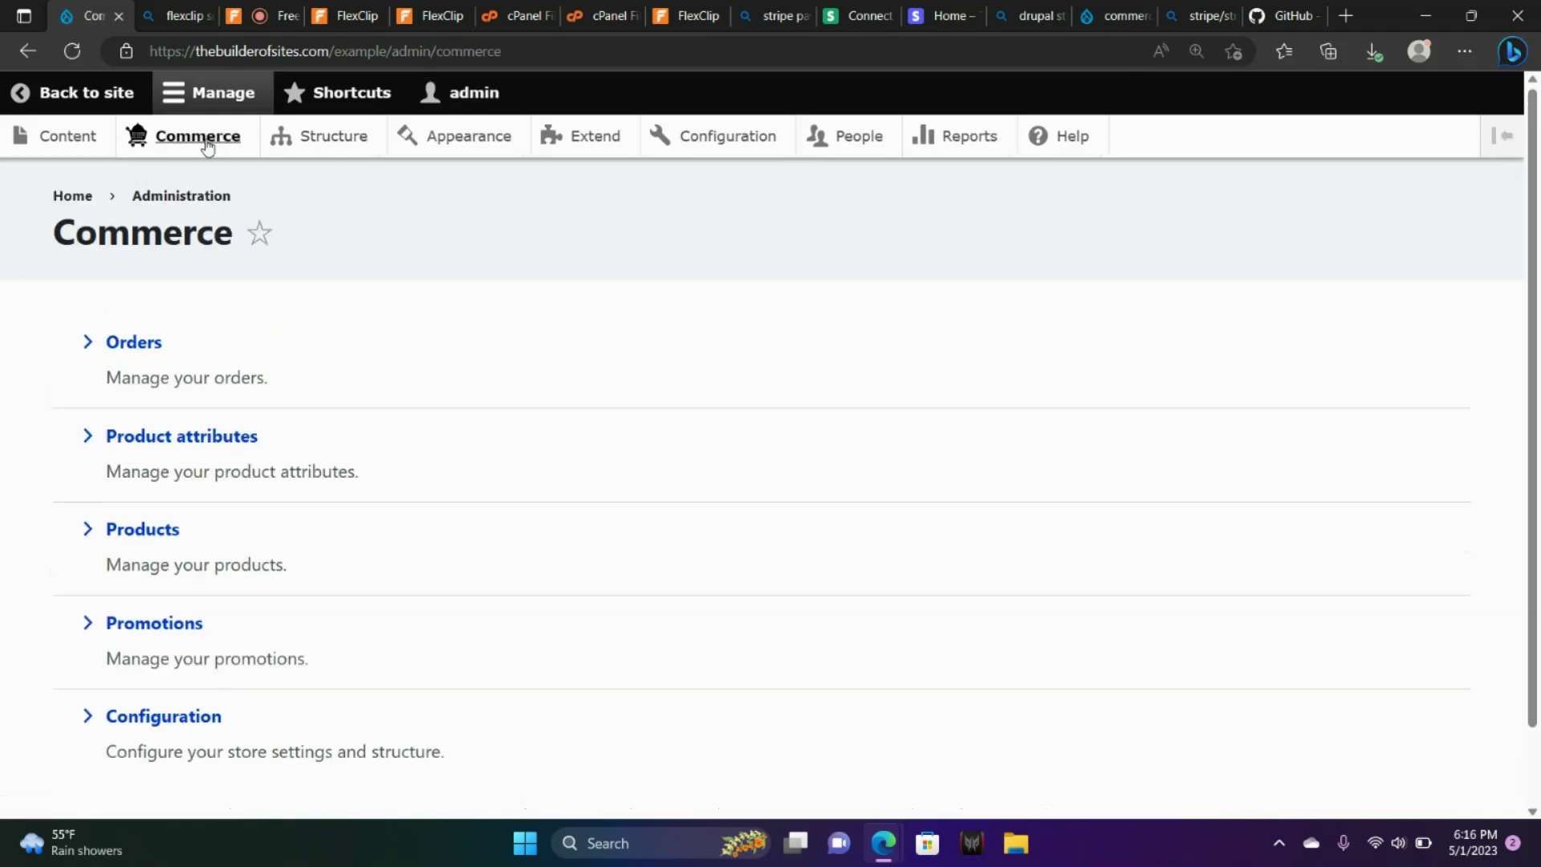
click(188, 731)
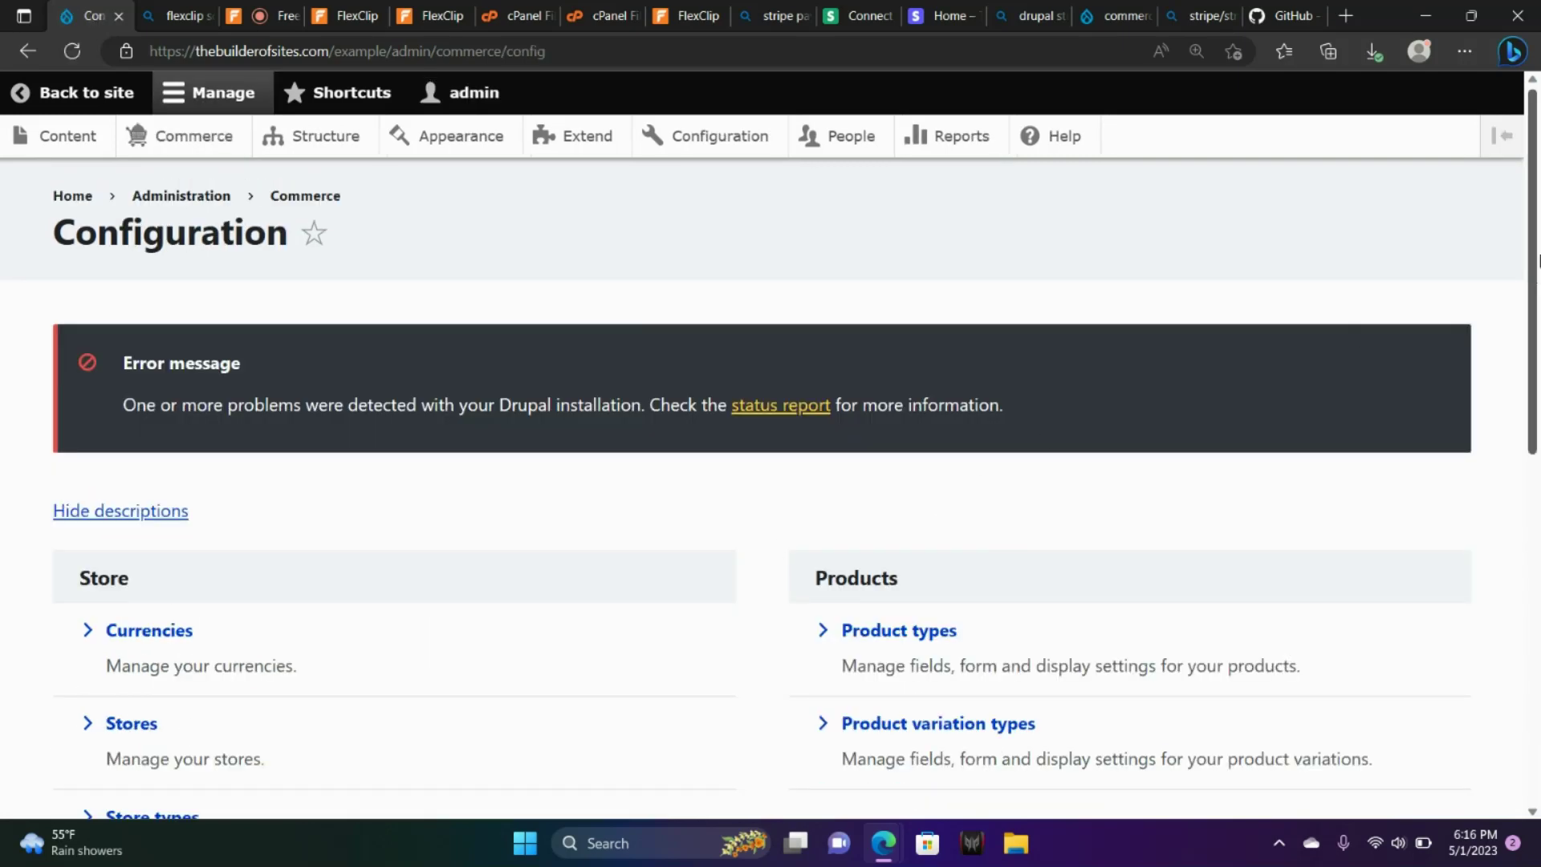
scroll(1110, 544, down, 5)
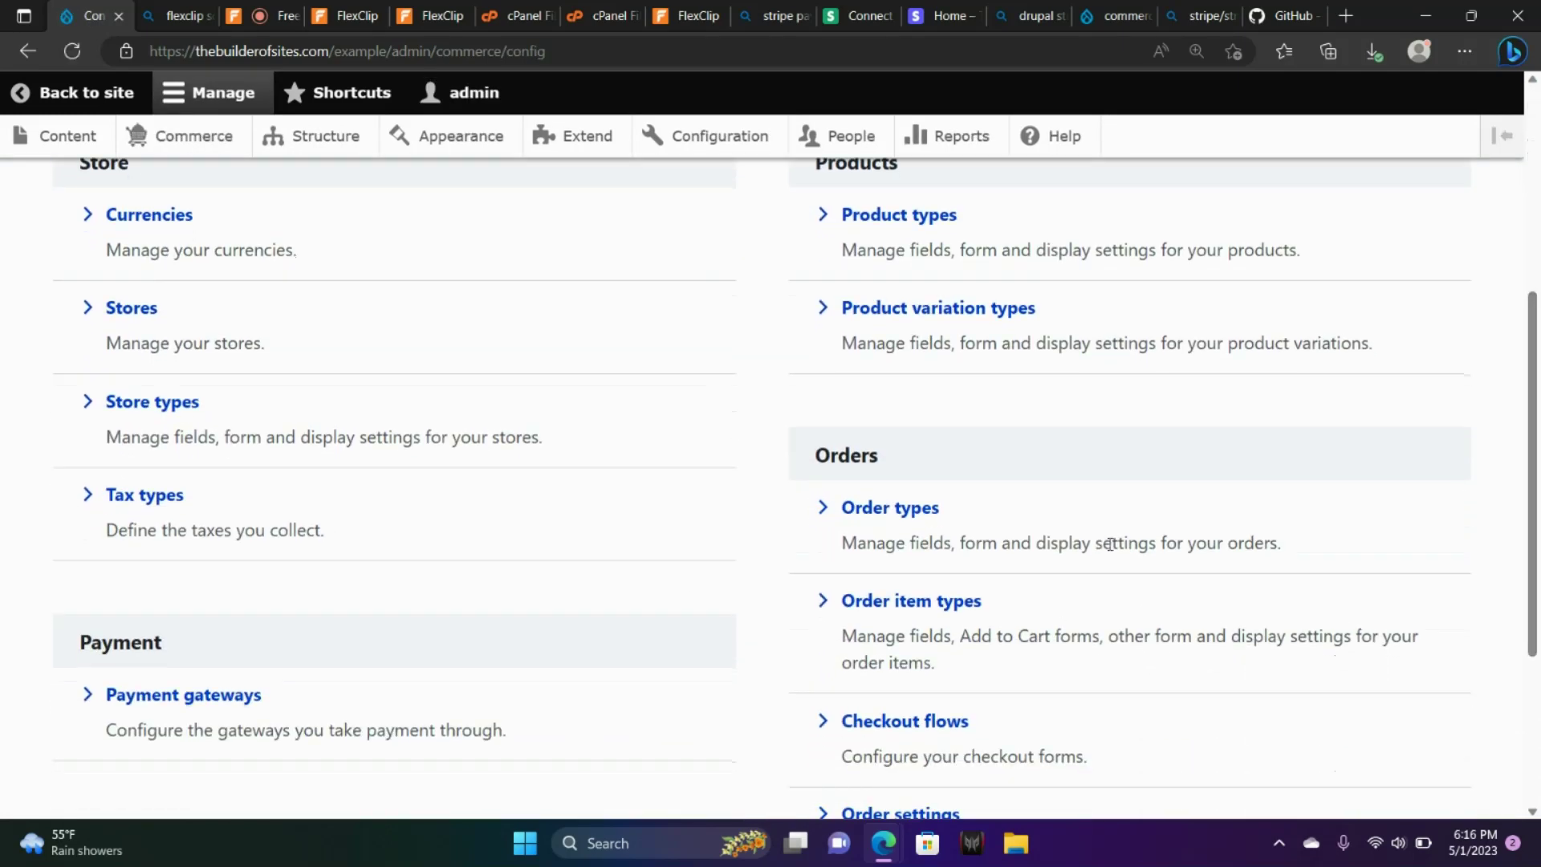
click(237, 697)
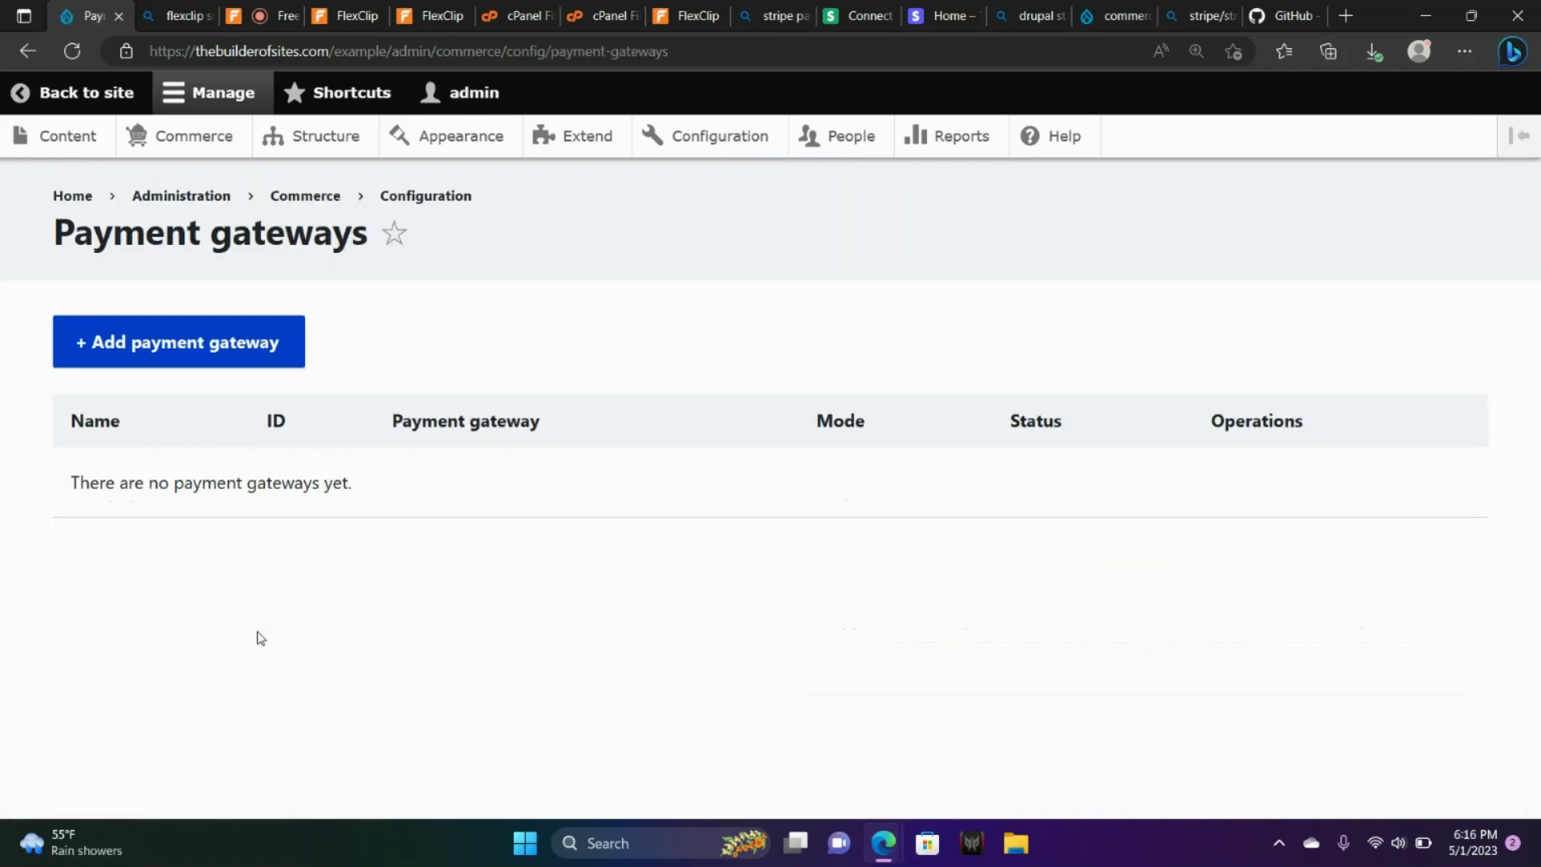
Add a new payment gateway named 'Stripe' using the Stripe plugin, leaving Mode on Test.
click(199, 347)
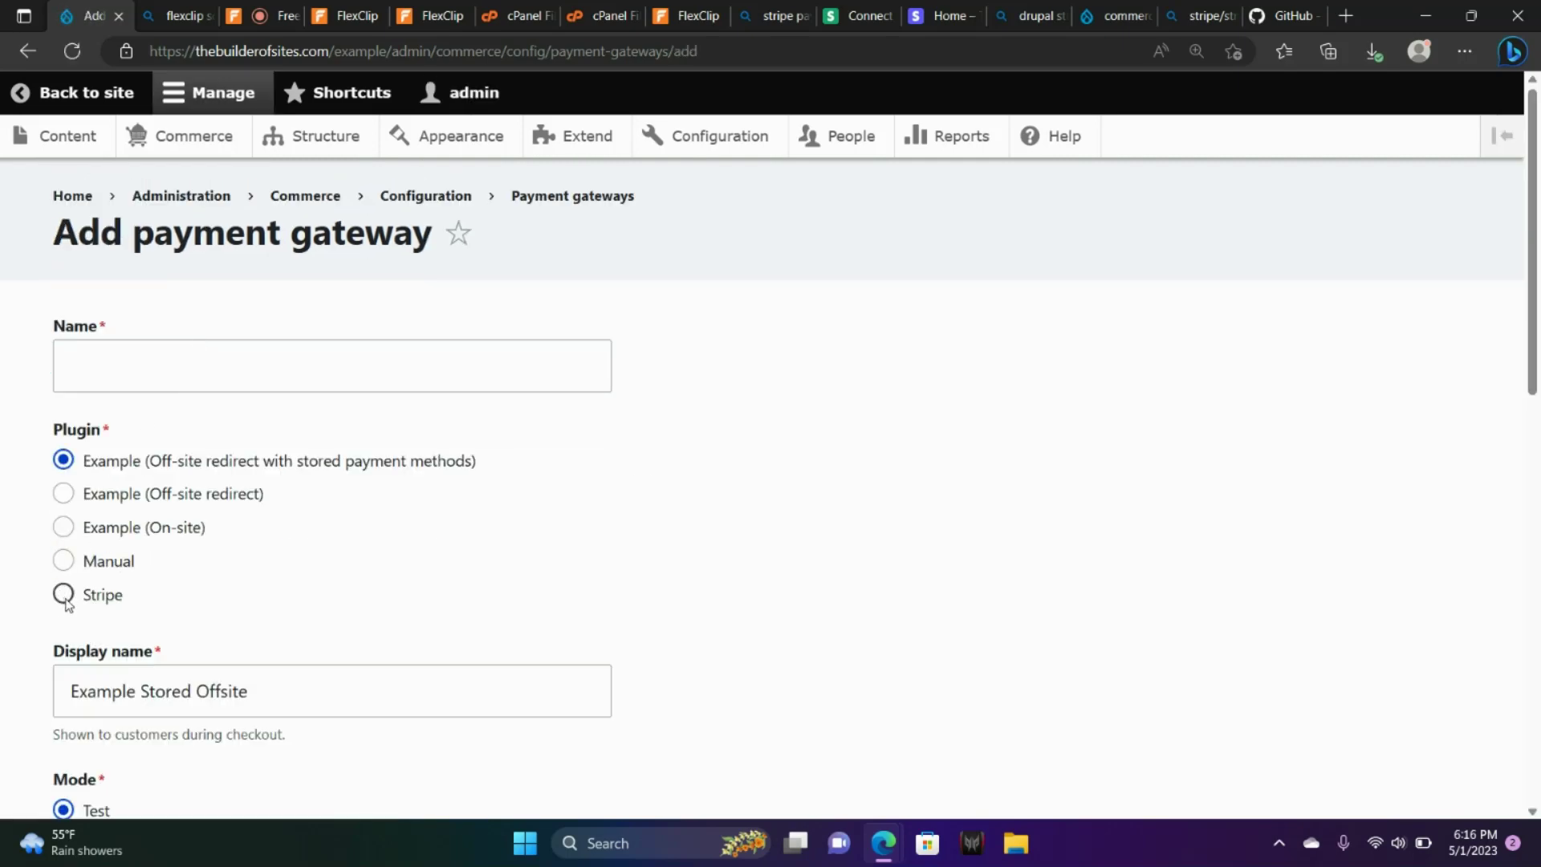
click(64, 594)
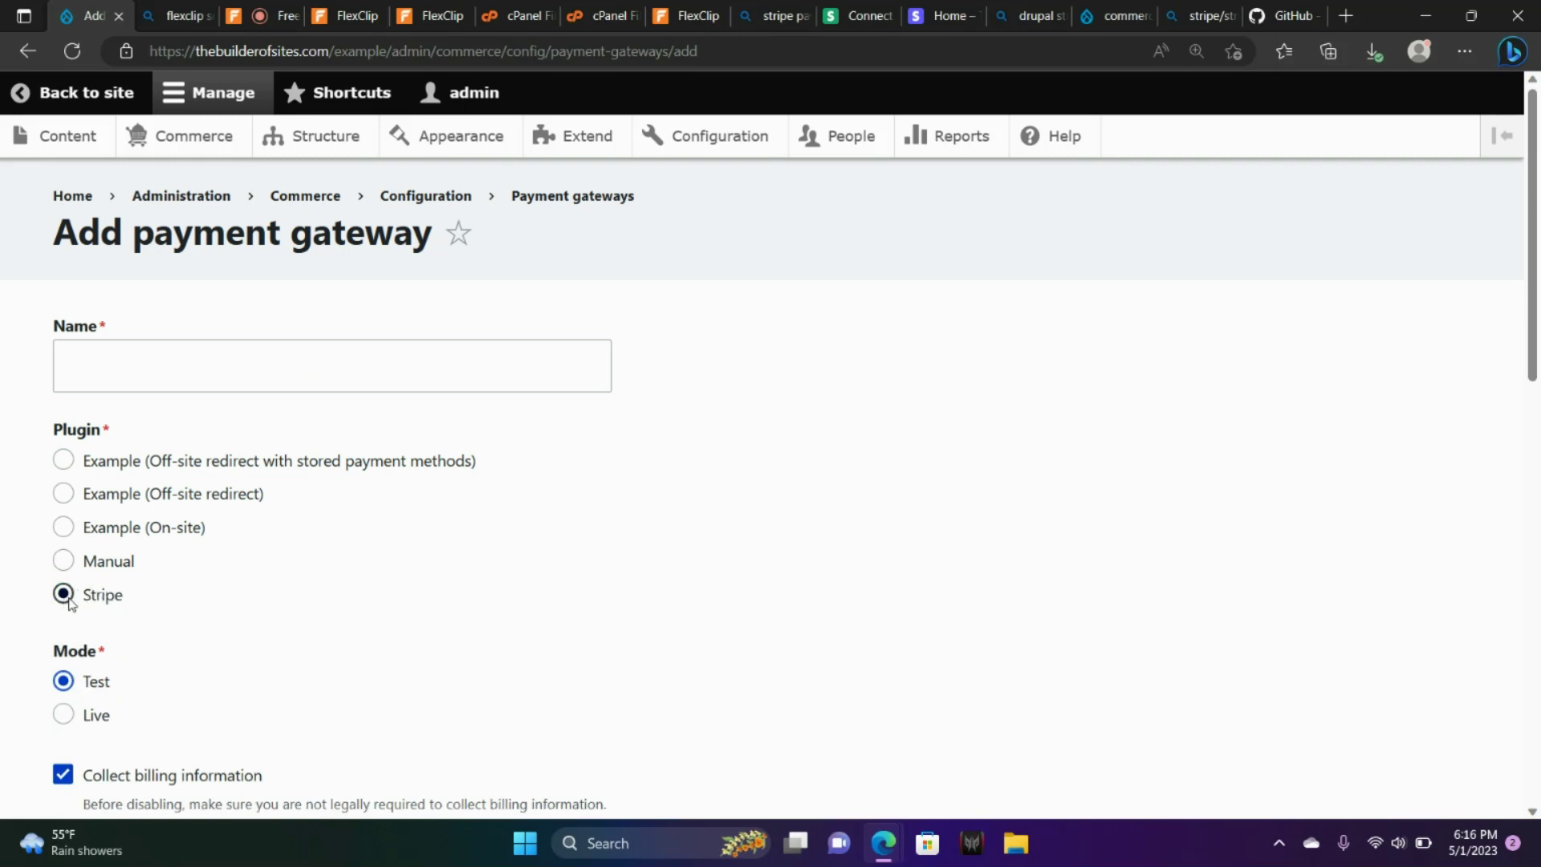
click(185, 382)
text(stripe)
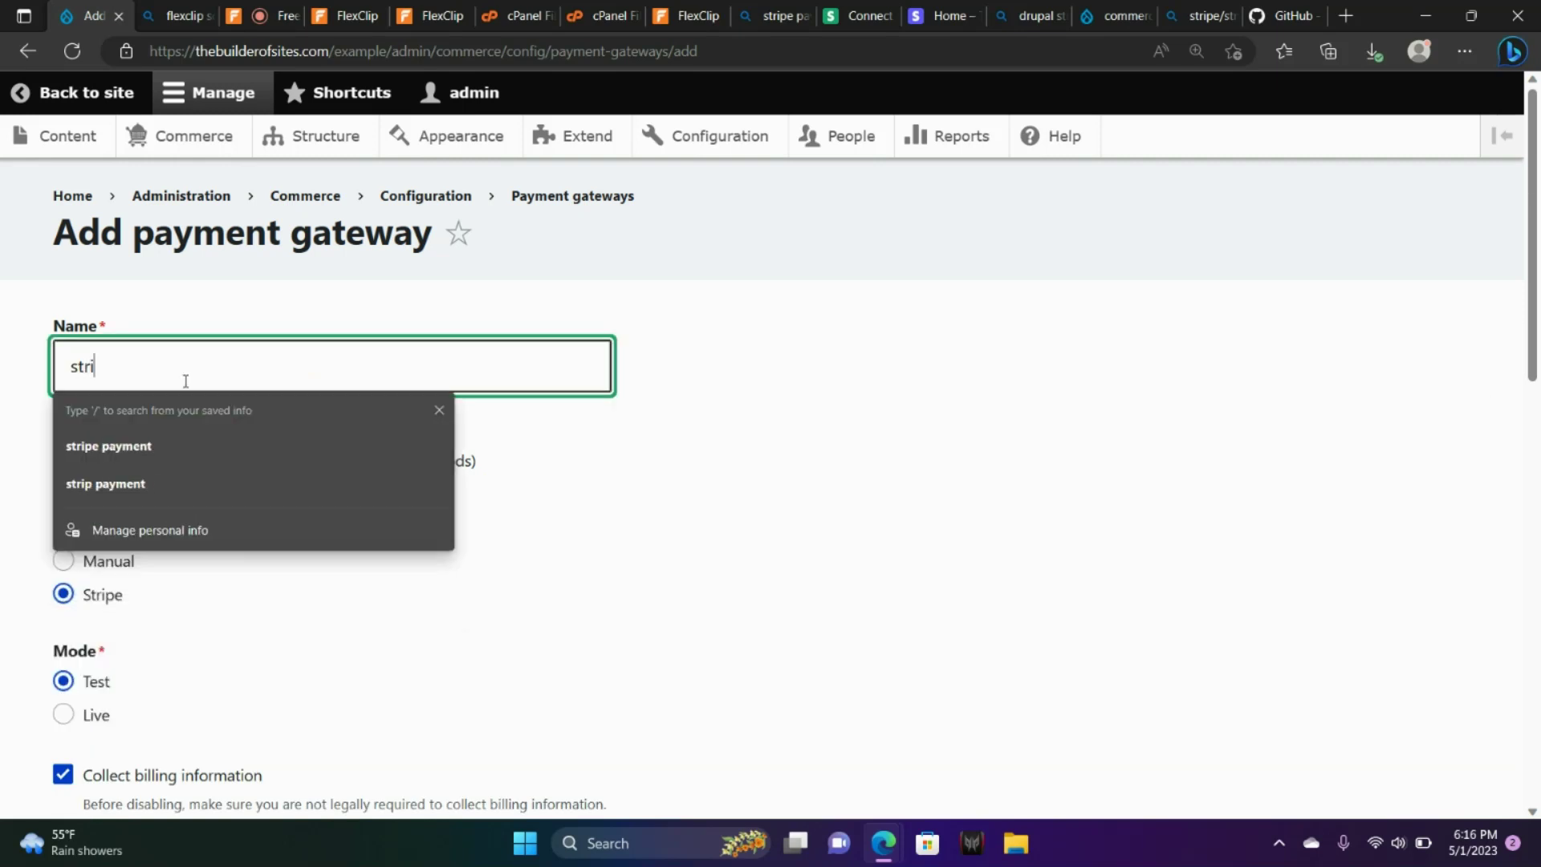
click(78, 367)
key(Caps_Lock)
key(BackSpace)
text(S)
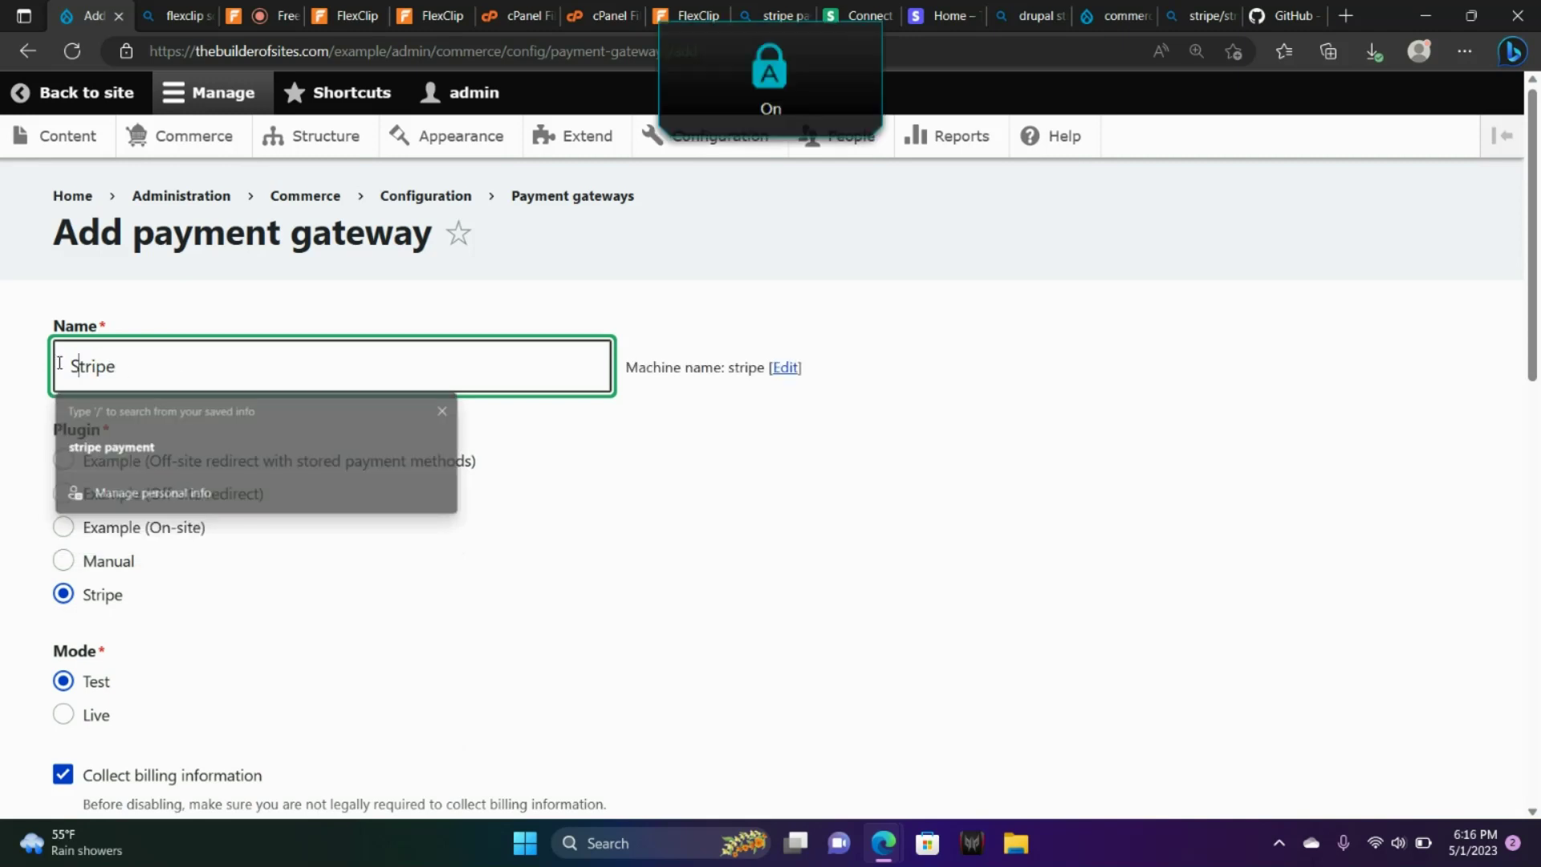
key(Caps_Lock)
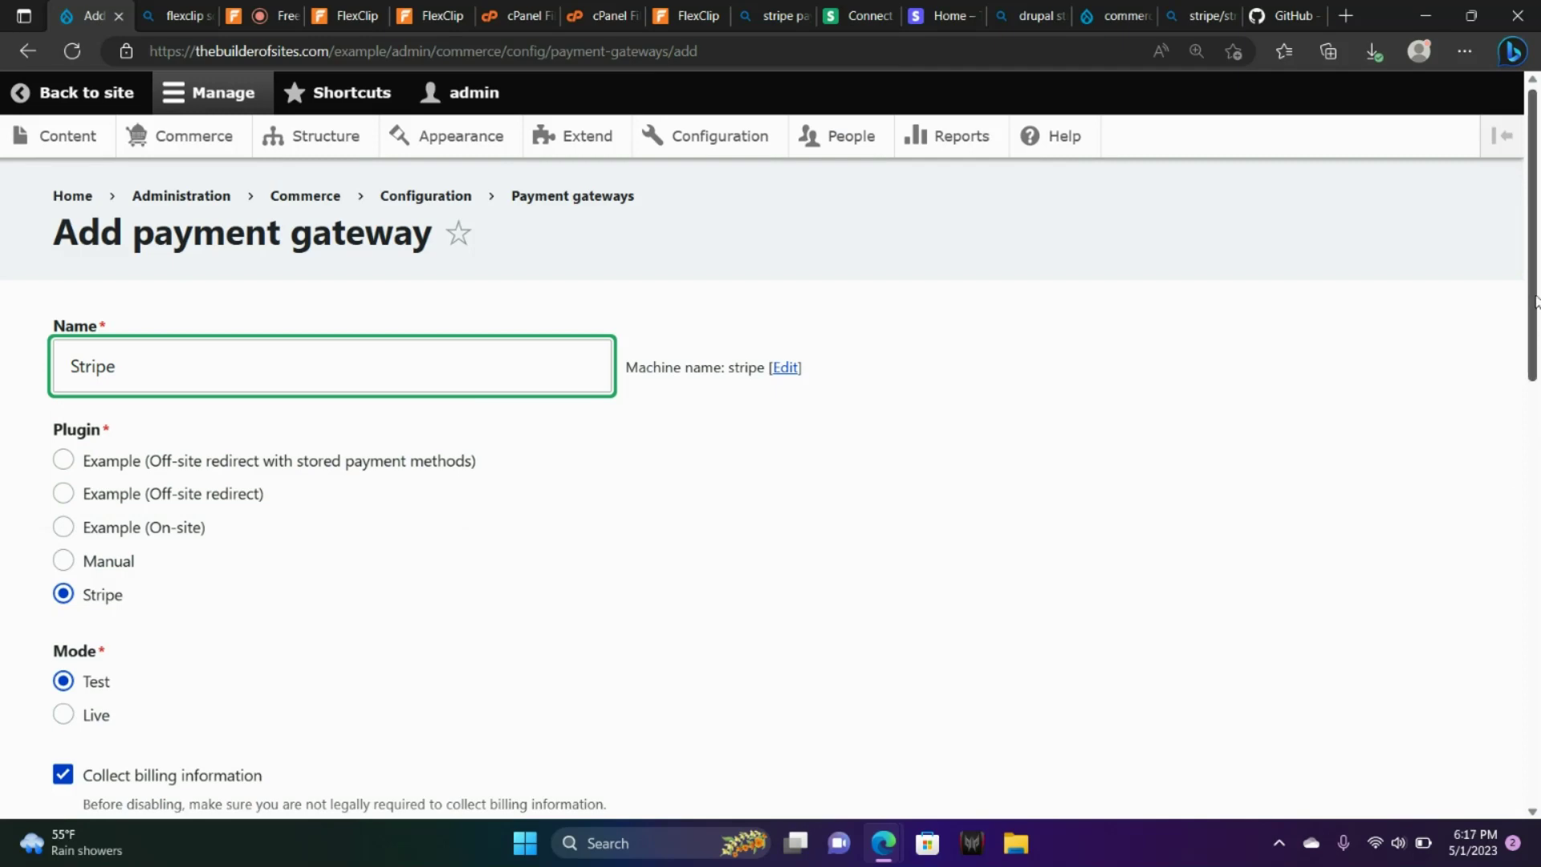
Scroll down to the Publishable Key and Secret Key fields of the gateway form.
drag(1537, 302, 1534, 418)
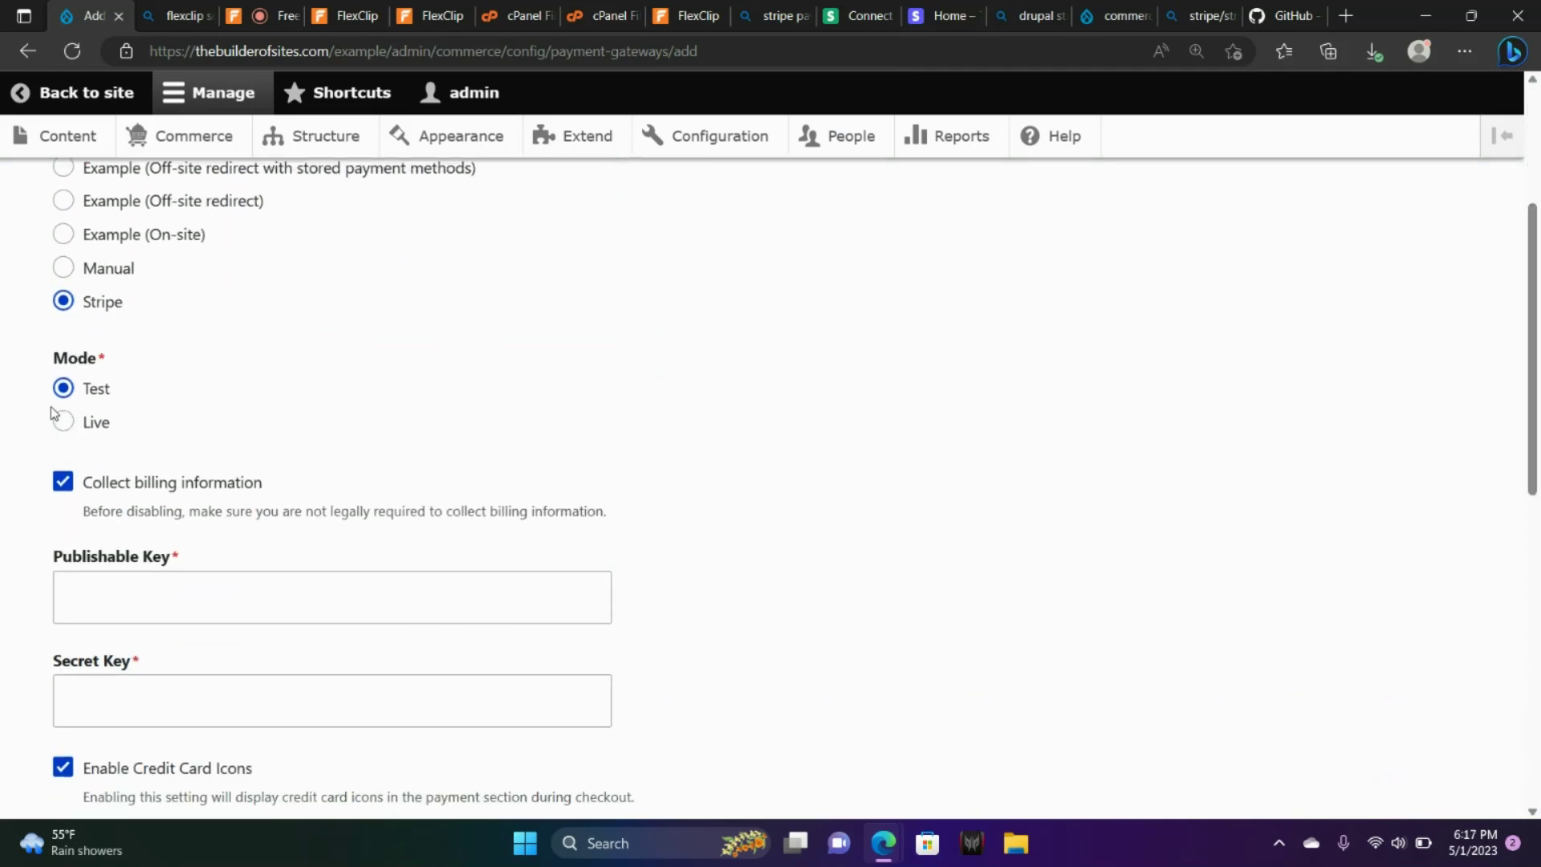
click(97, 591)
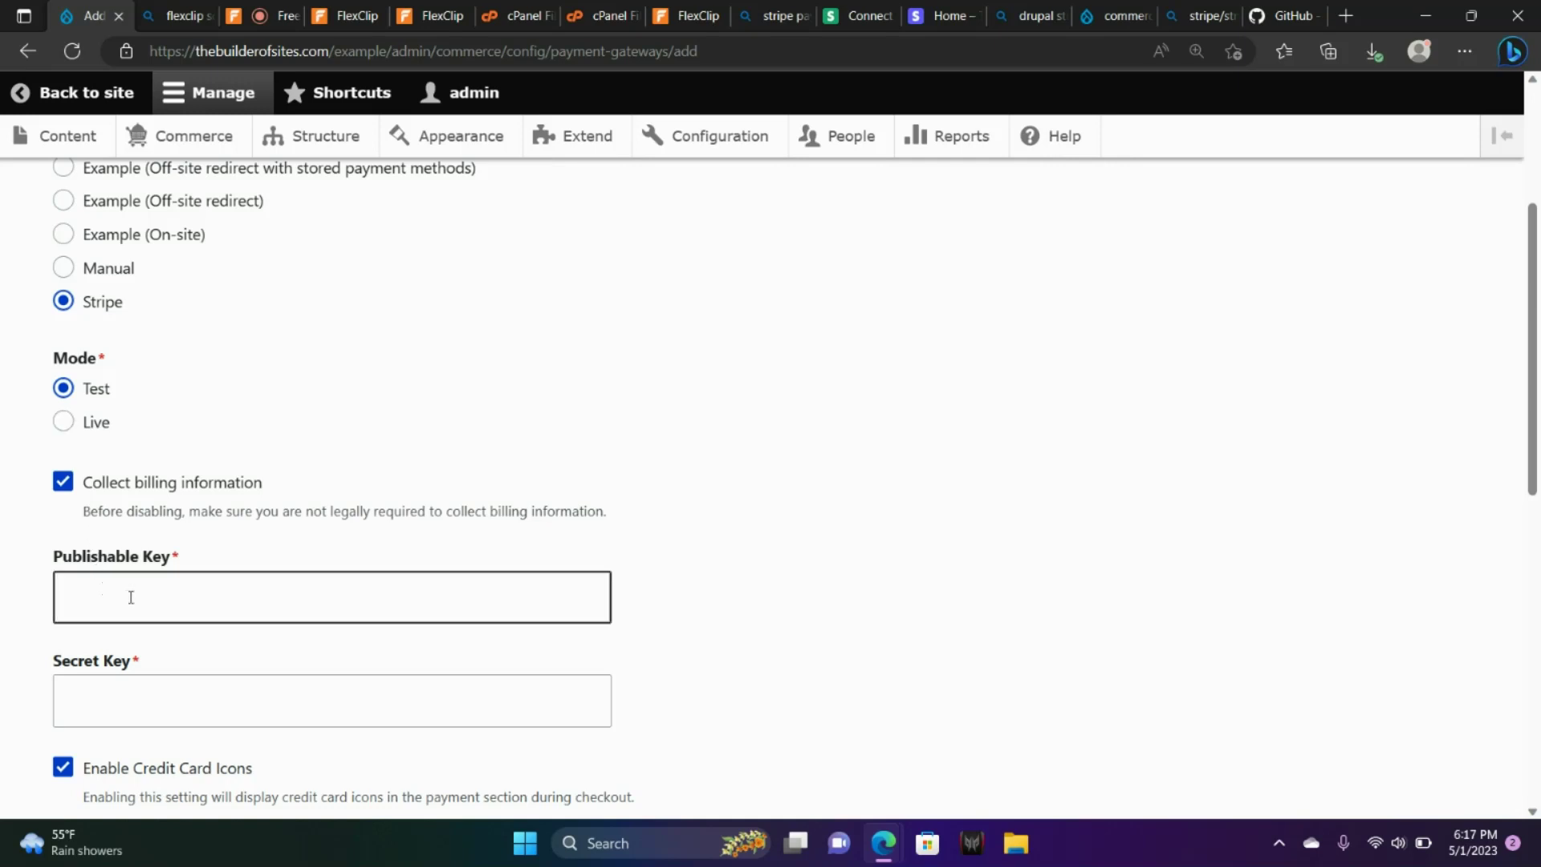
click(100, 670)
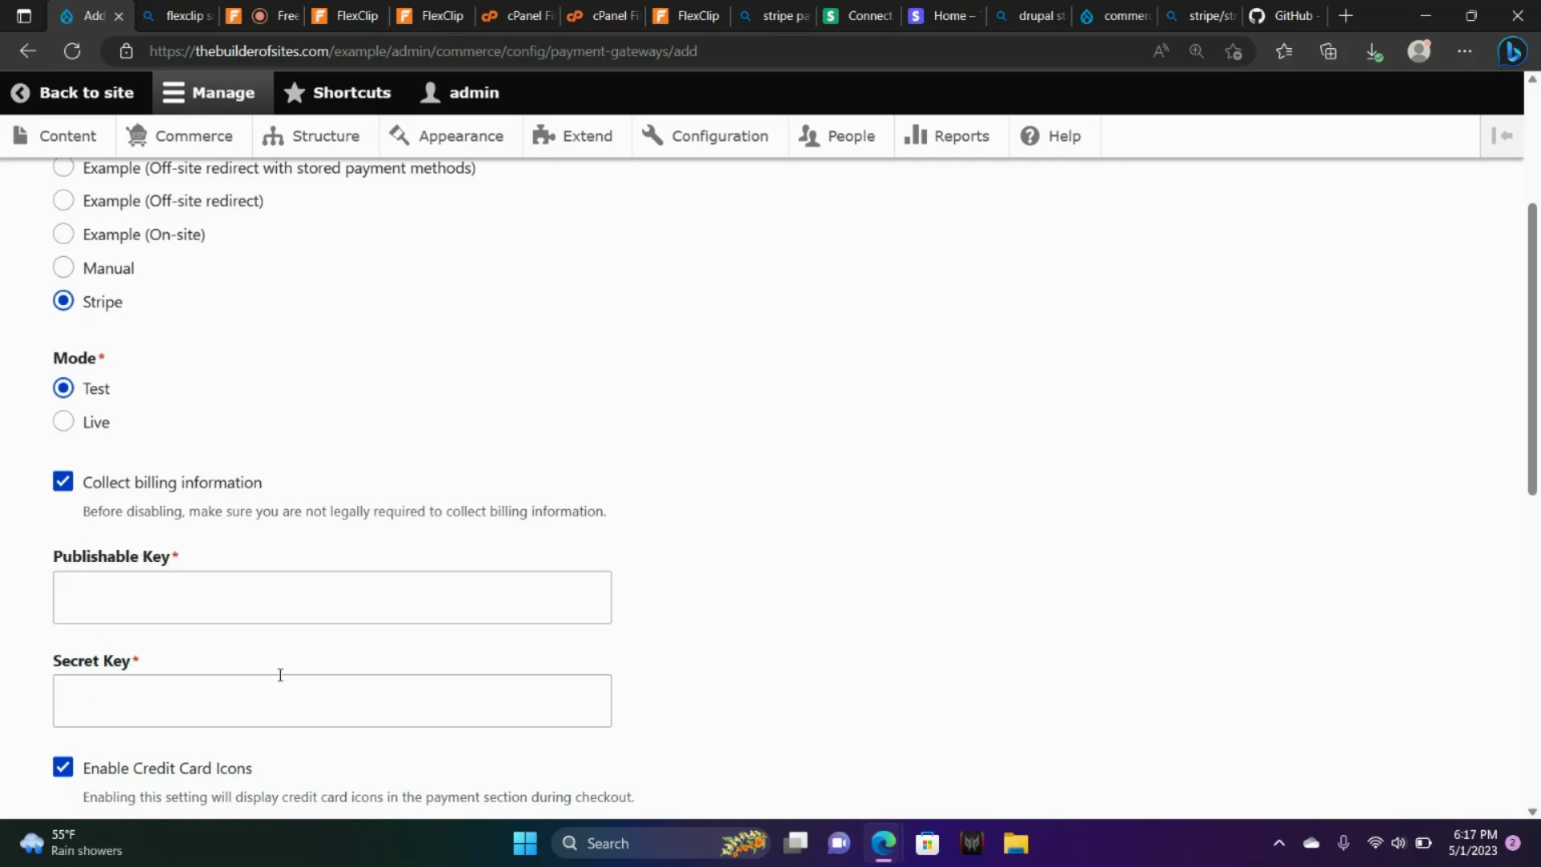
drag(1535, 399, 1533, 566)
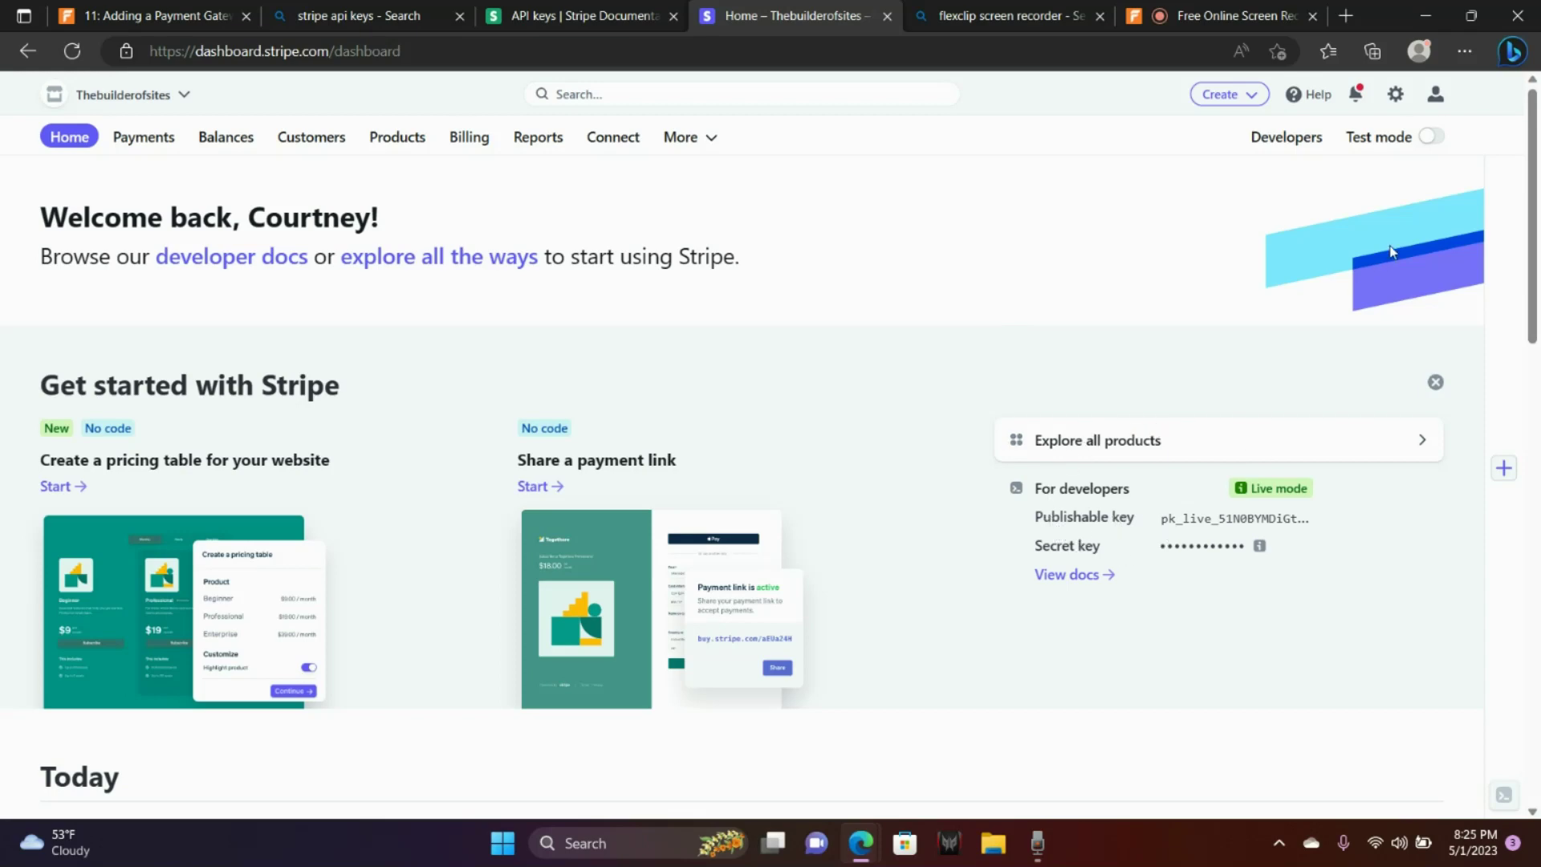
Turn on the Test mode toggle in the Stripe dashboard.
click(1433, 136)
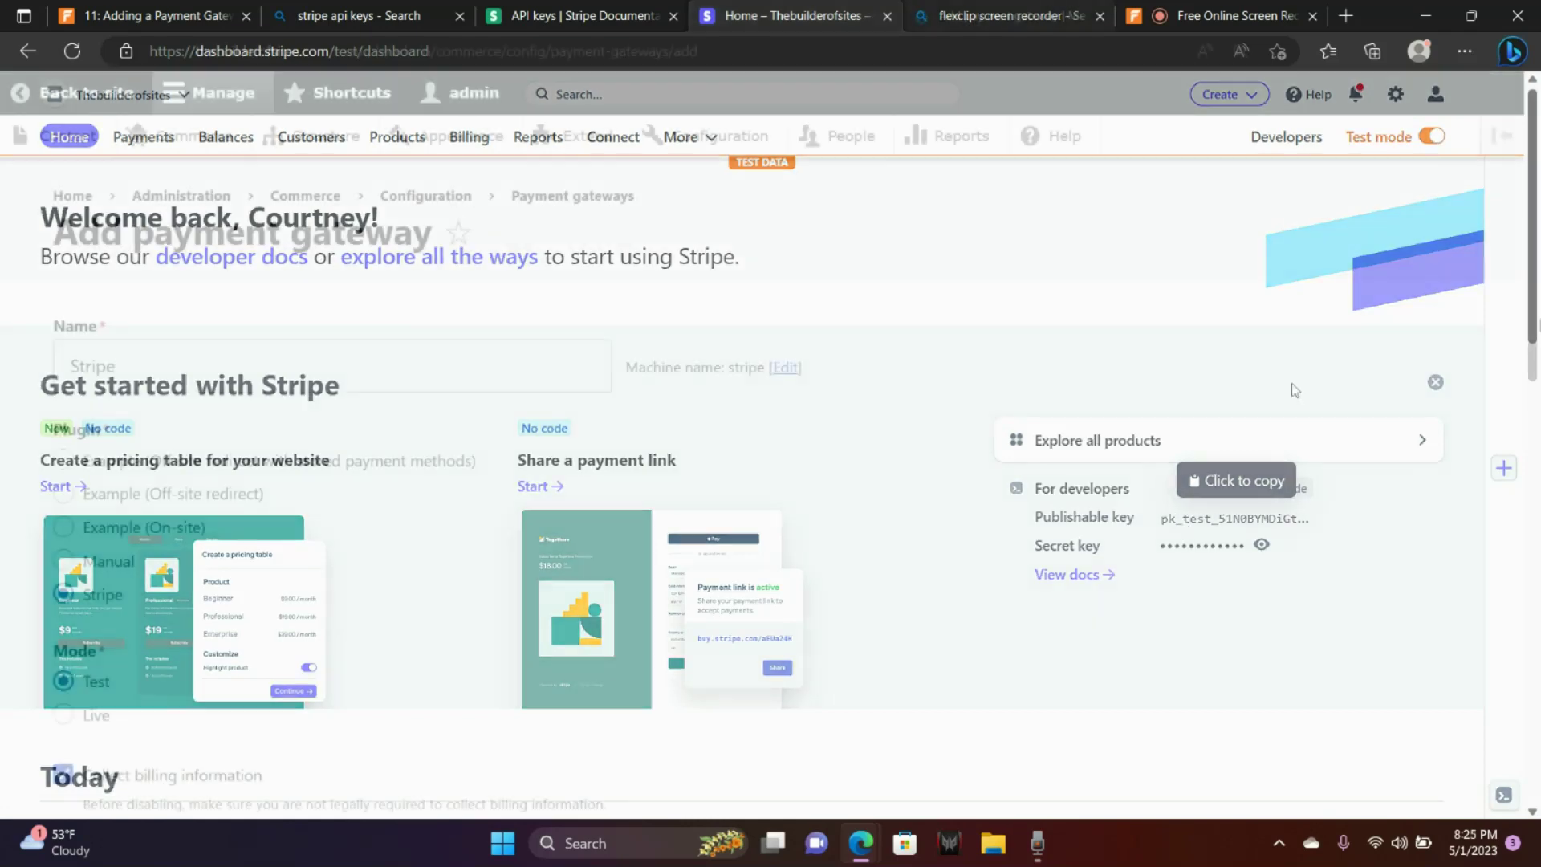
Paste the Stripe test publishable key and test secret key into their fields.
scroll(1537, 333, down, 1)
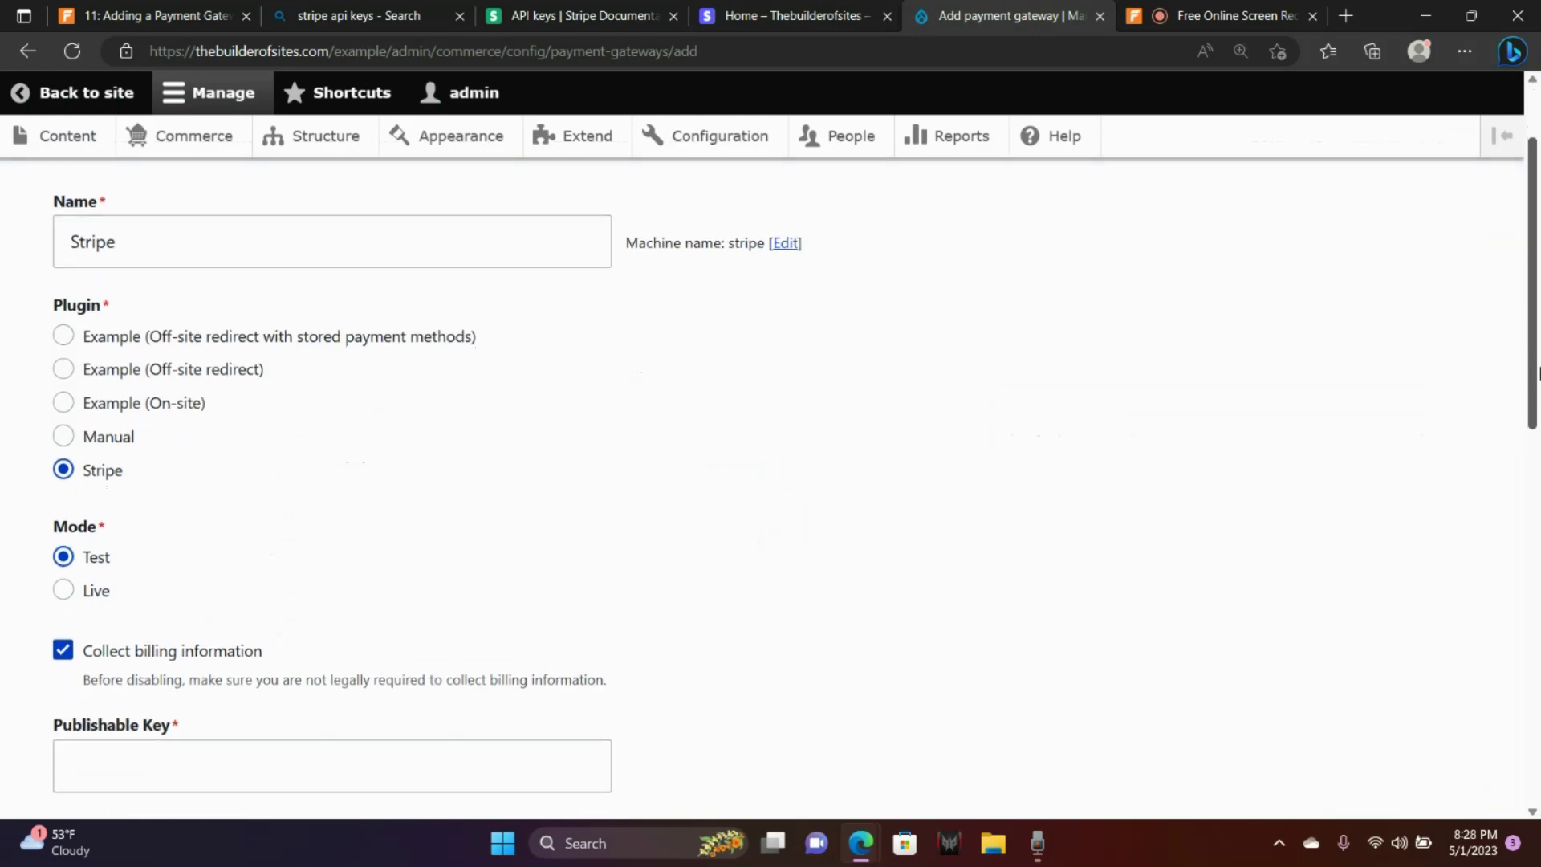
scroll(1537, 315, up, 2)
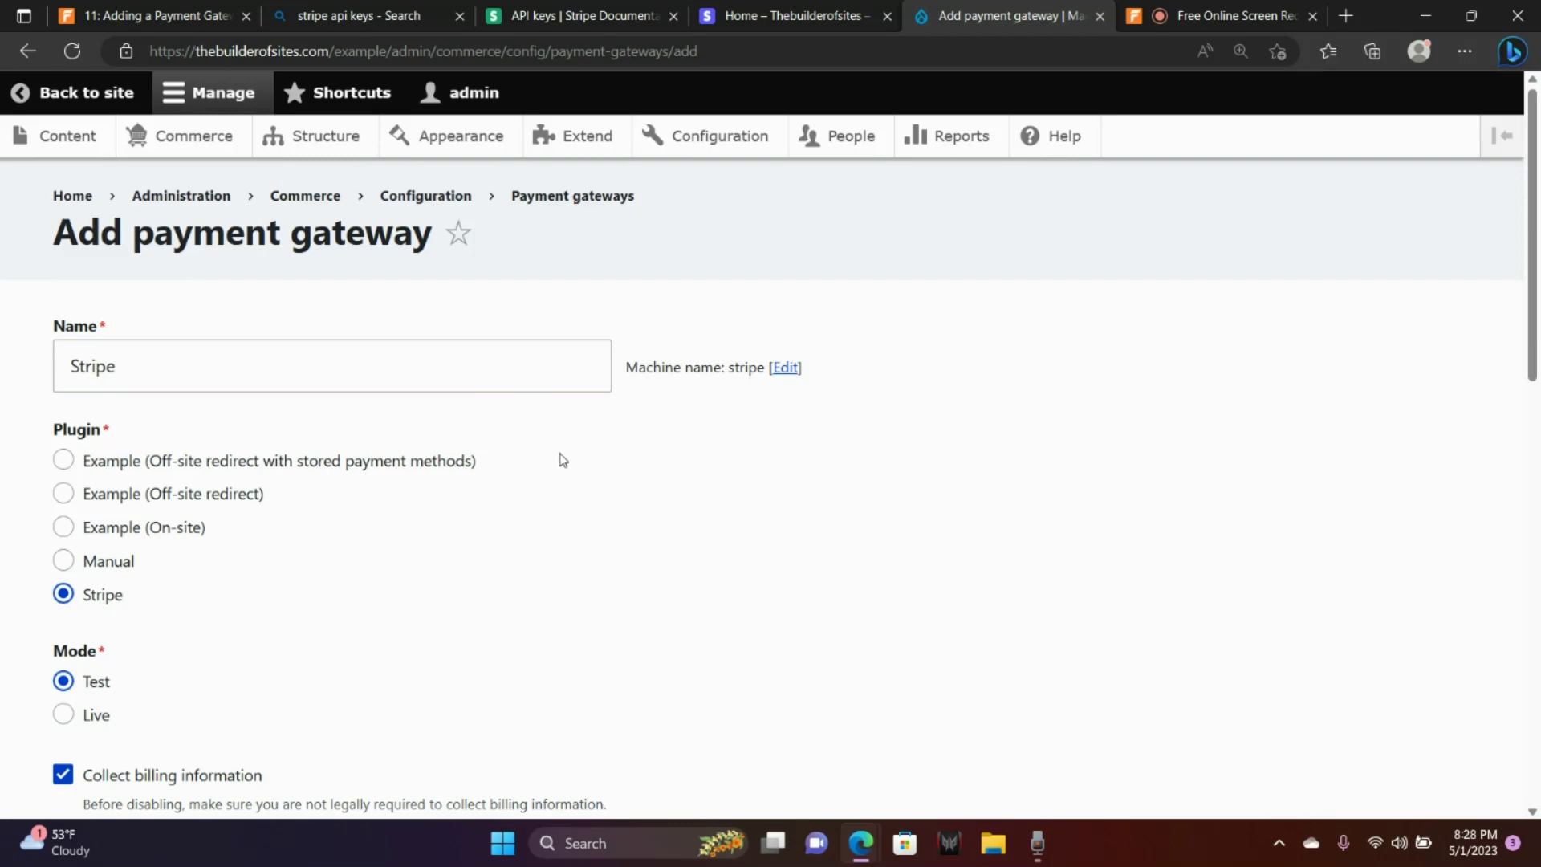
drag(1537, 269, 1365, 413)
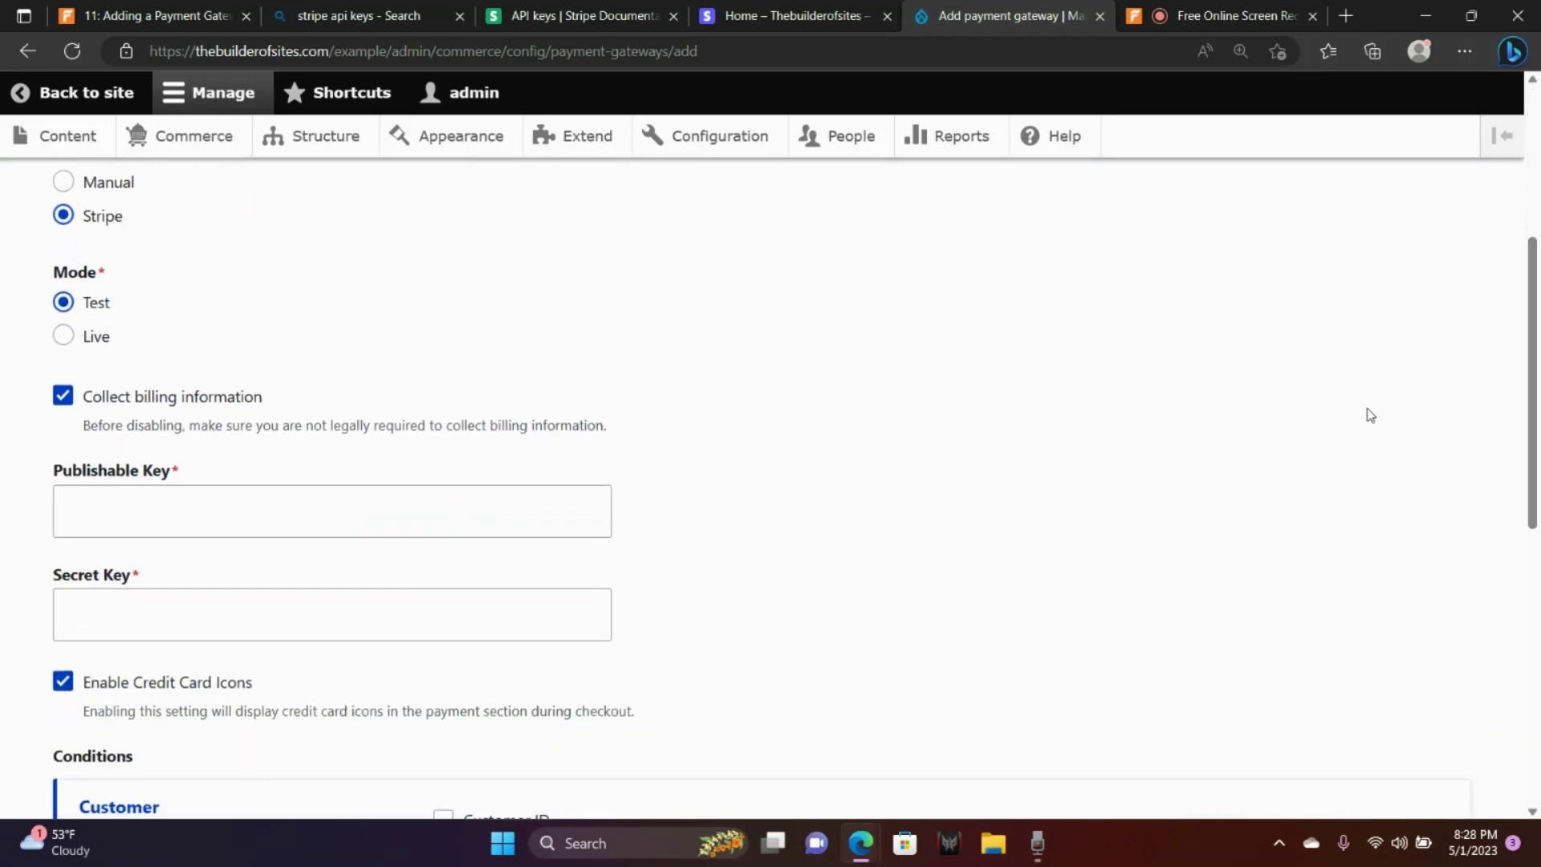
click(402, 518)
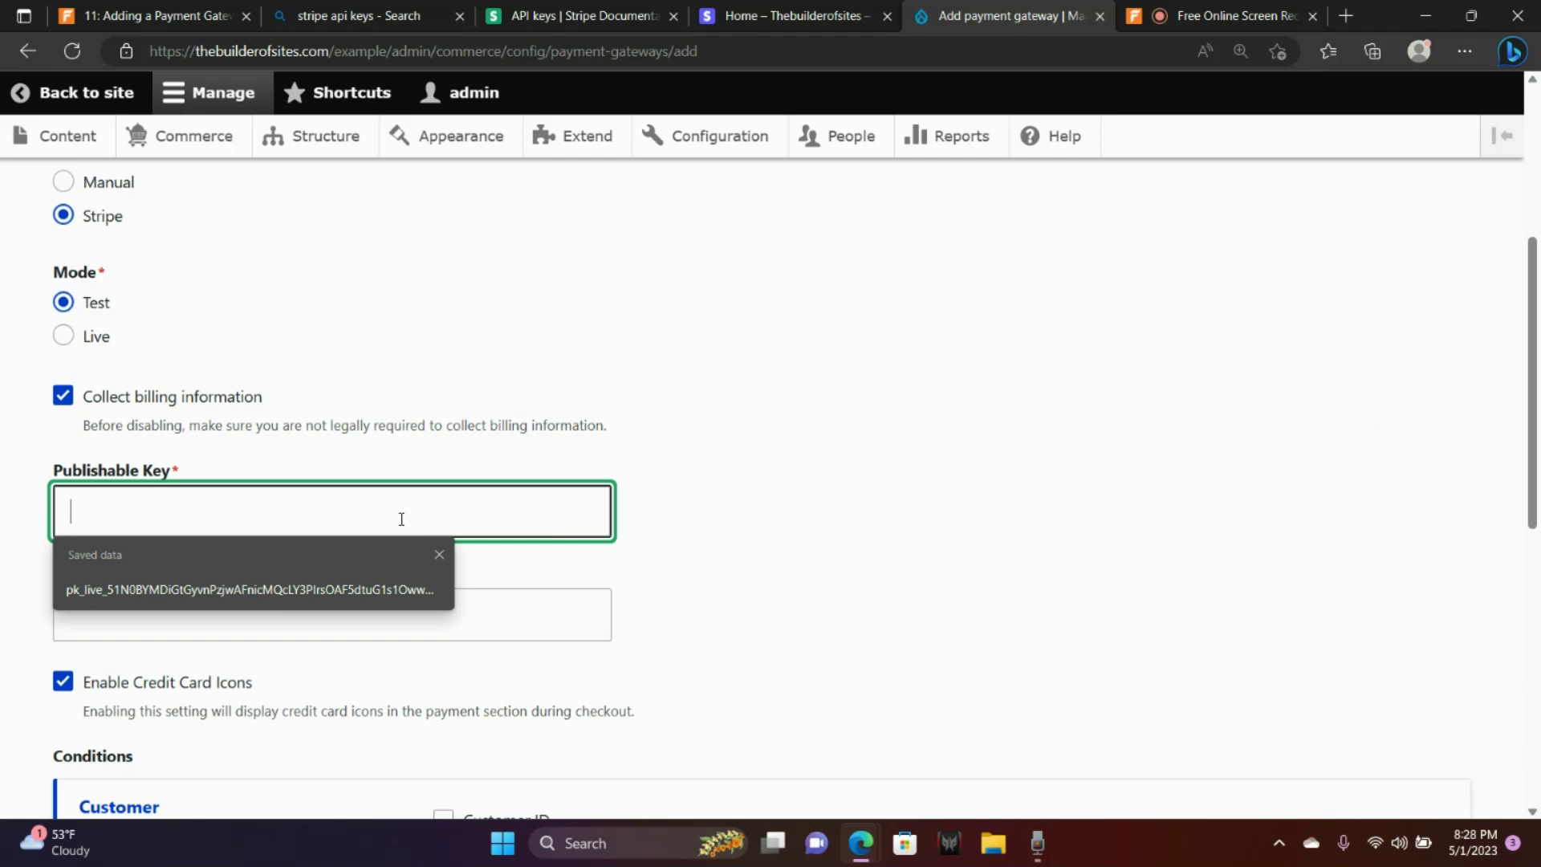
key(ctrl+v)
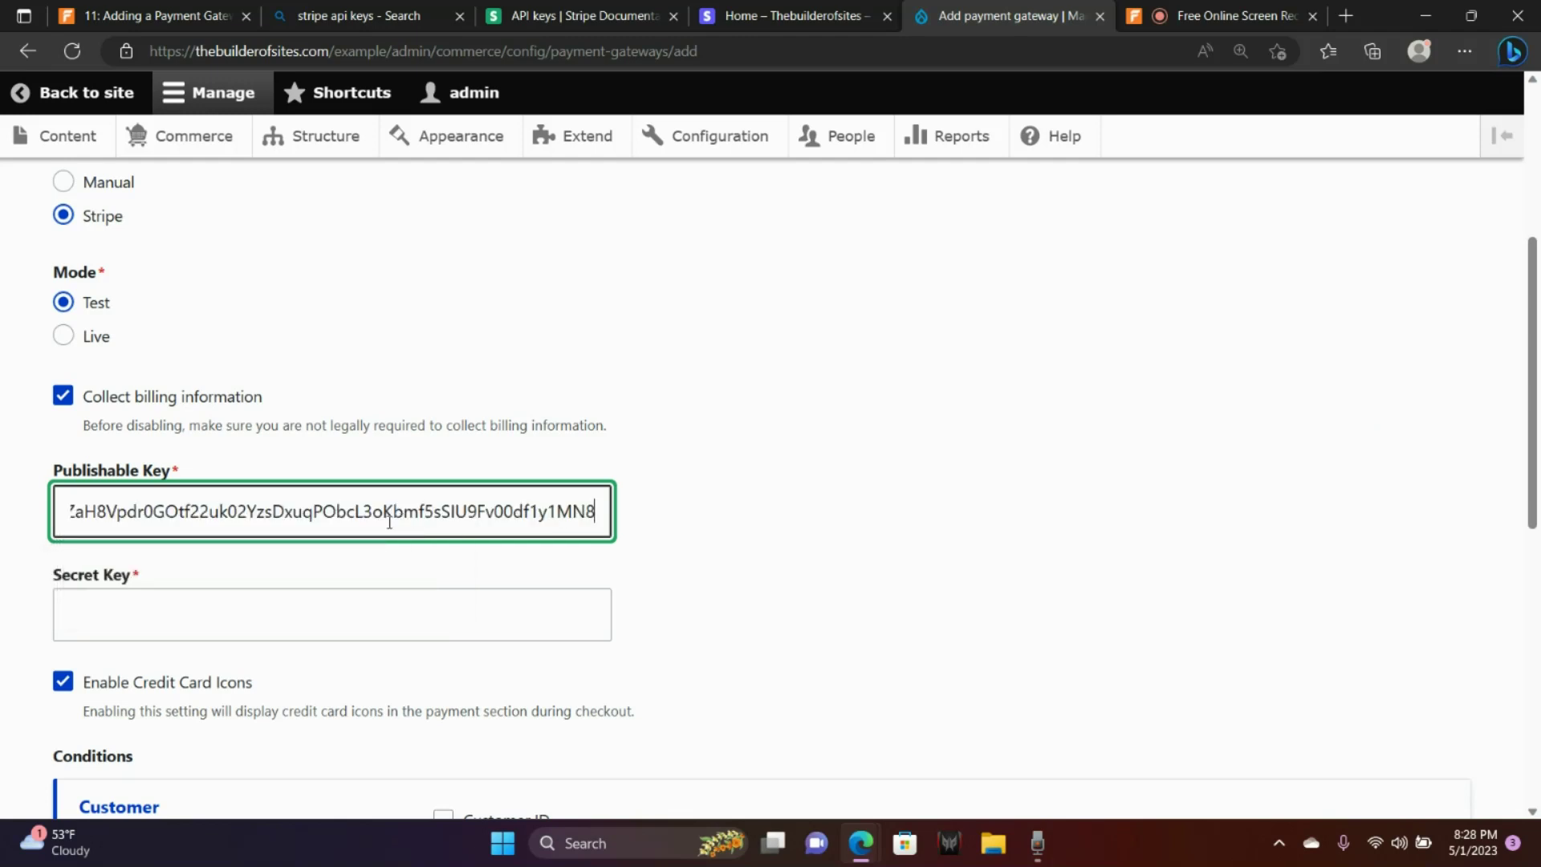
click(261, 607)
key(ctrl+v)
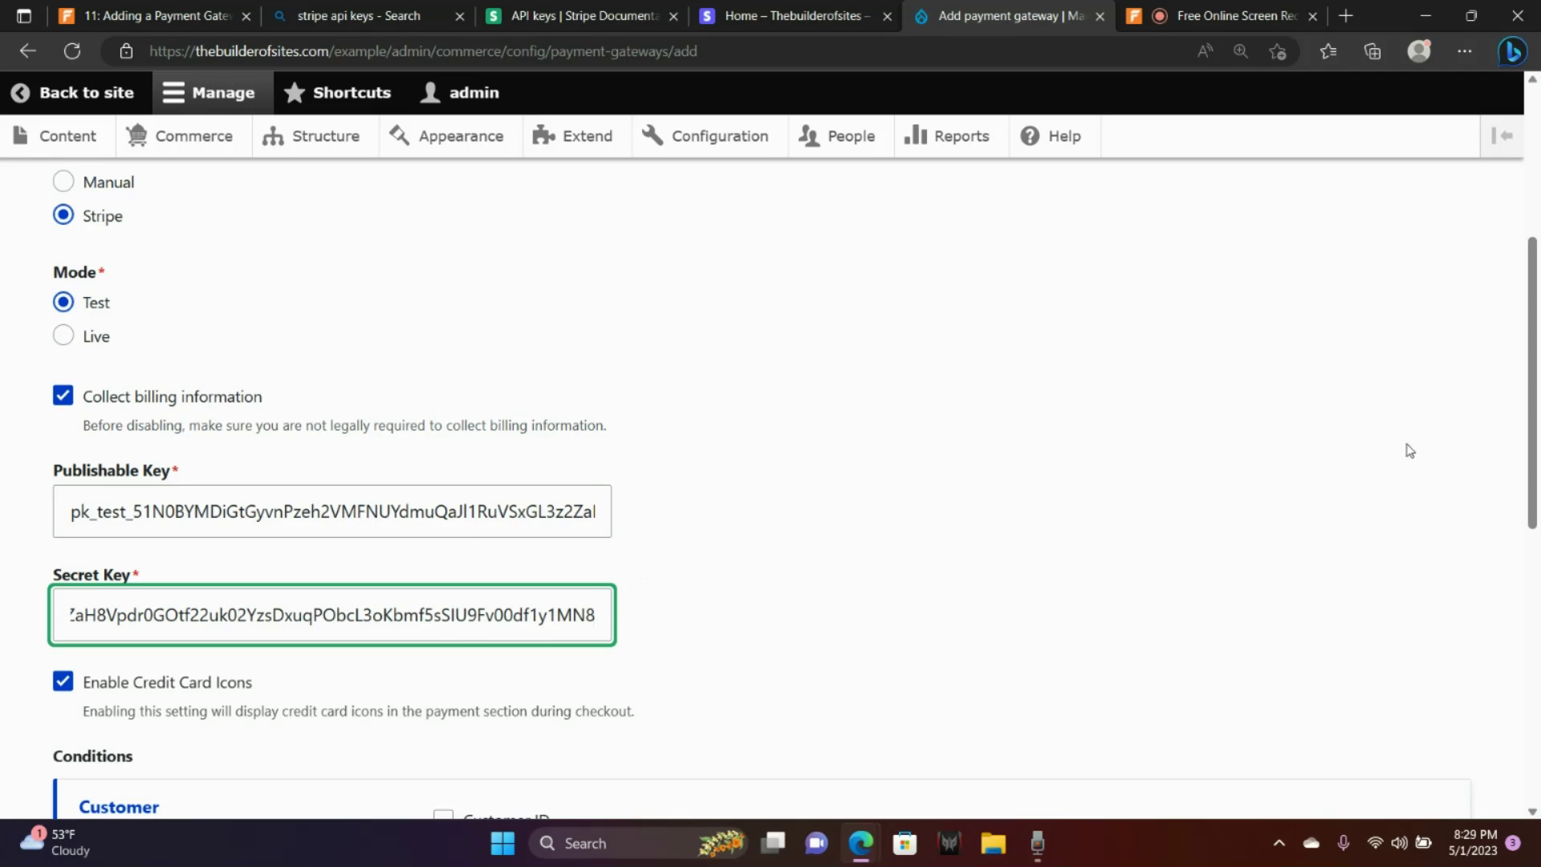
mouse_move(1531, 393)
mouse_down()
mouse_move(1537, 623)
mouse_move(1536, 395)
mouse_up()
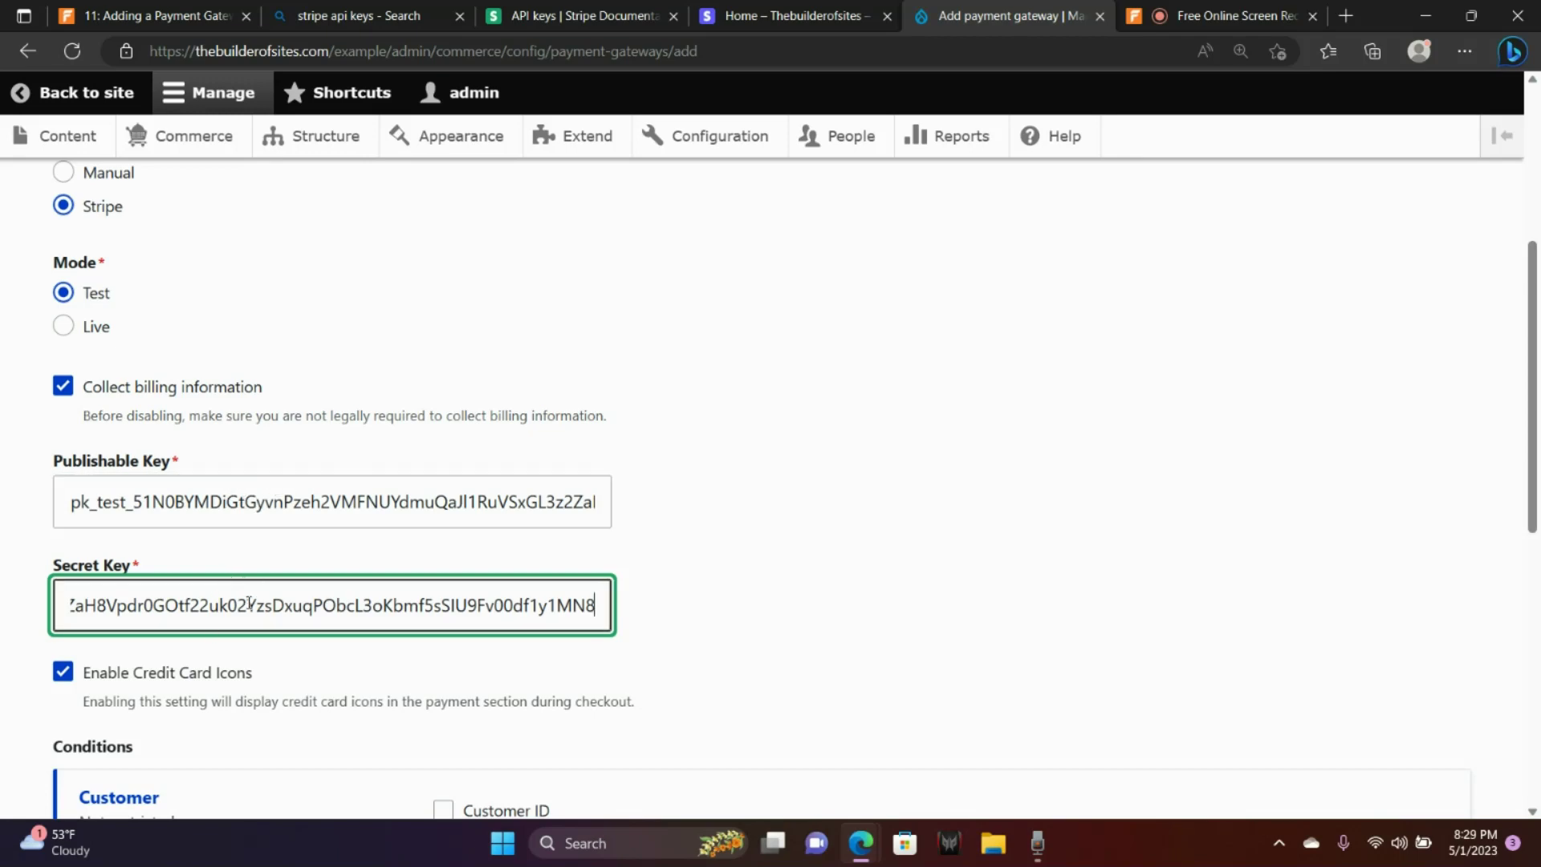
scroll(1534, 439, down, 3)
scroll(1537, 440, down, 5)
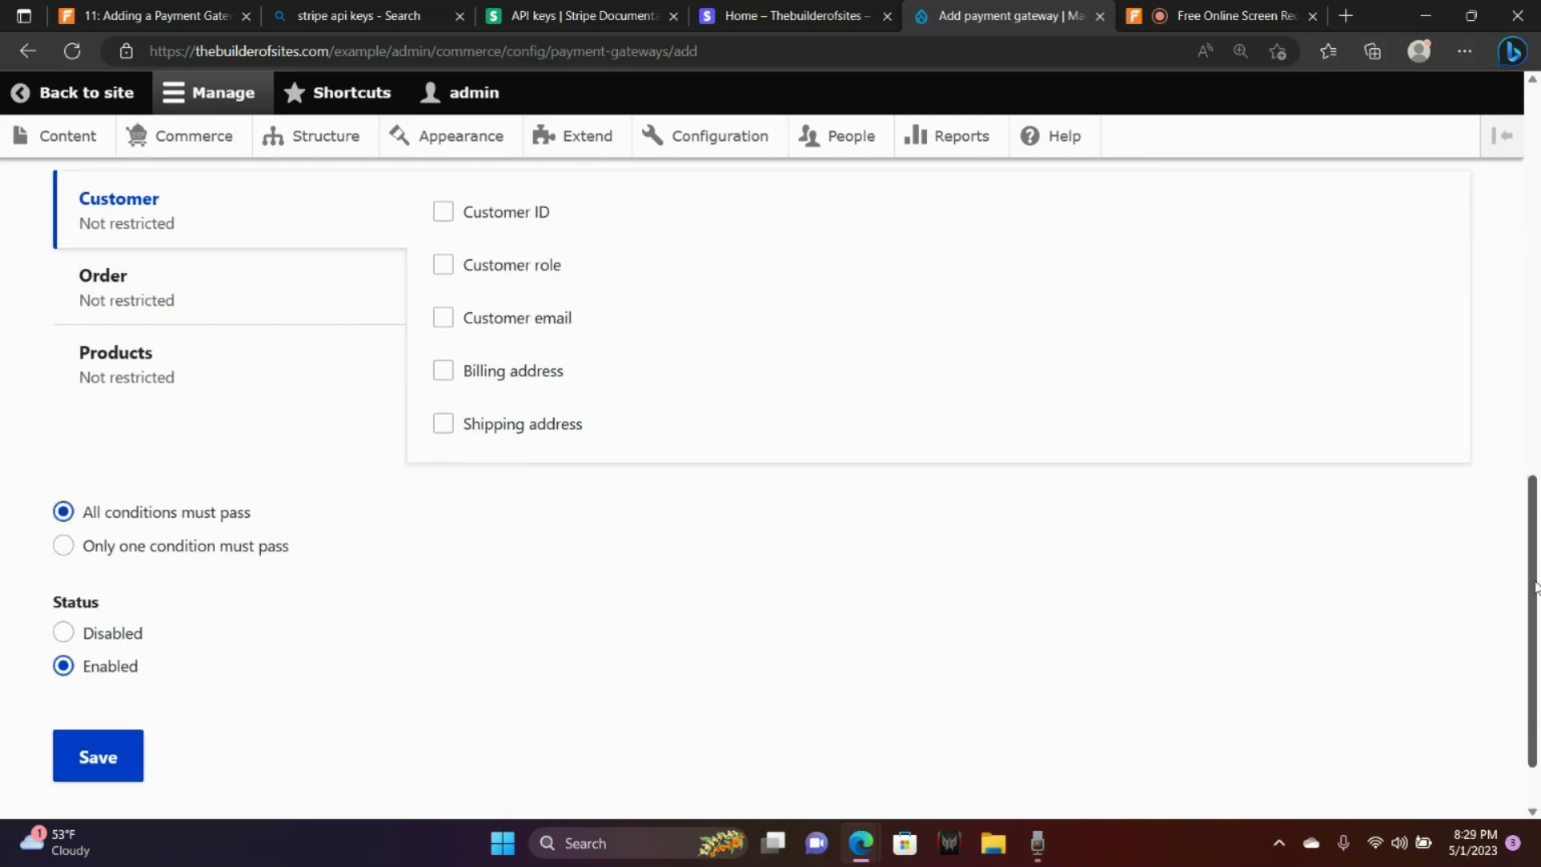